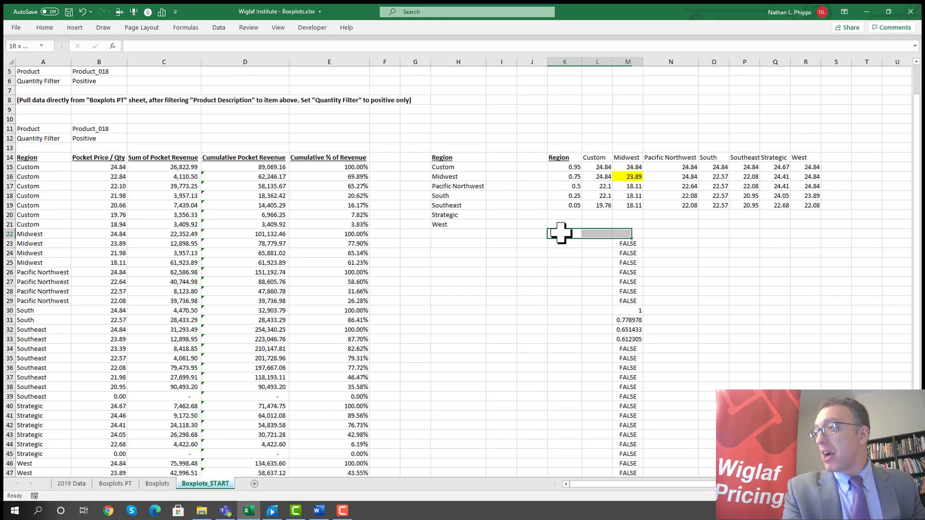
- Clear the leftover helper values in columns K through N from row 22 downward, below the percentile table
{"action": "key", "text": "shift+Down"}
{"action": "key", "text": "shift+Down"}
{"action": "key", "text": "shift+Down"}
{"action": "key", "text": "shift+Down"}
{"action": "key", "text": "shift+Down"}
{"action": "key", "text": "shift+Down"}
{"action": "key", "text": "shift+Down"}
{"action": "key", "text": "shift+Down"}
{"action": "key", "text": "shift+Down"}
{"action": "key", "text": "shift+Down"}
{"action": "key", "text": "shift+Down"}
{"action": "key", "text": "shift+Down"}
{"action": "key", "text": "shift+Down"}
{"action": "key", "text": "shift+Down"}
{"action": "key", "text": "shift+Down"}
{"action": "key", "text": "shift+Down"}
{"action": "key", "text": "shift+Down"}
{"action": "key", "text": "shift+Down"}
{"action": "key", "text": "shift+Down"}
{"action": "key", "text": "shift+Down"}
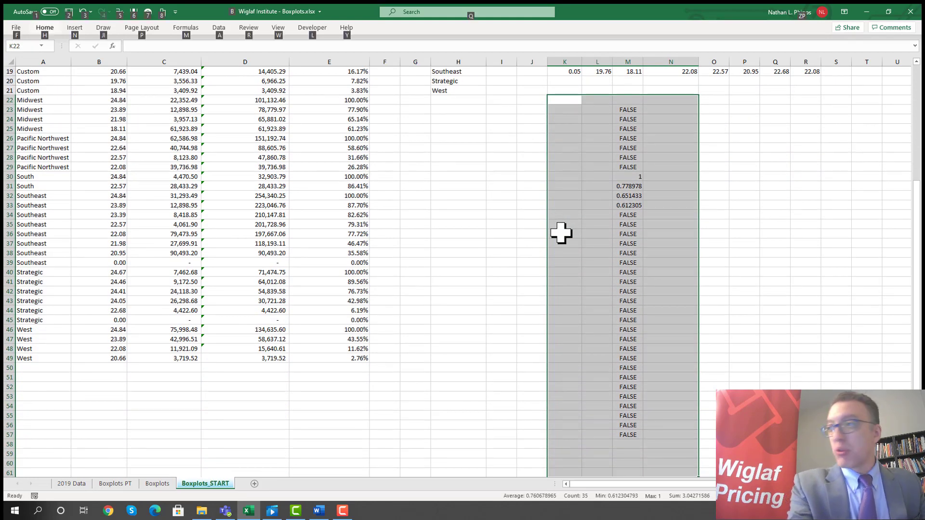
{"action": "key", "text": "Delete"}
{"action": "key", "text": "Page_Down"}
{"action": "key", "text": "Page_Down"}
{"action": "key", "text": "Page_Down"}
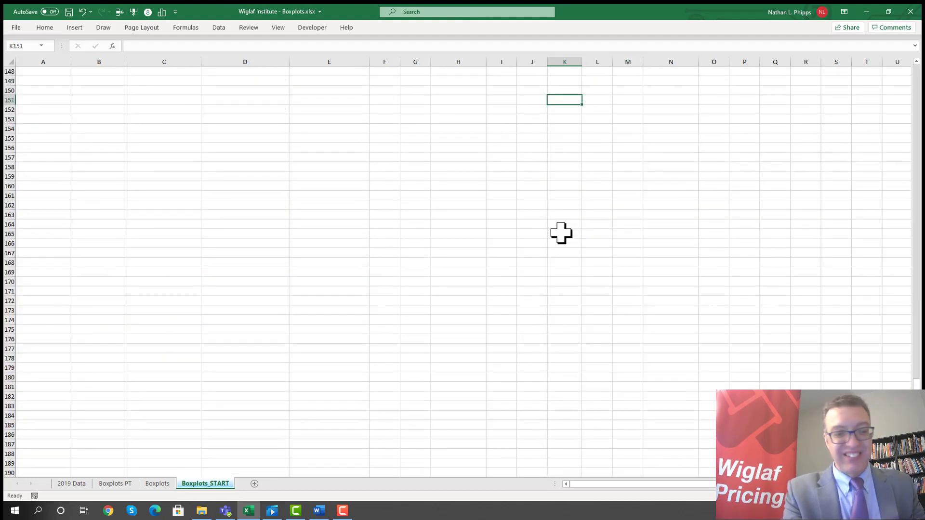
{"action": "key", "text": "Page_Up"}
{"action": "key", "text": "Page_Up"}
{"action": "key", "text": "Page_Up"}
{"action": "key", "text": "Page_Up"}
- In K23, enter a formula that references the Region header of the percentile table, =K14
{"action": "key", "text": "Down"}
{"action": "key", "text": "Down"}
{"action": "key", "text": "Down"}
{"action": "key", "text": "Down"}
{"action": "key", "text": "Down"}
{"action": "key", "text": "Down"}
{"action": "key", "text": "Down"}
{"action": "key", "text": "Down"}
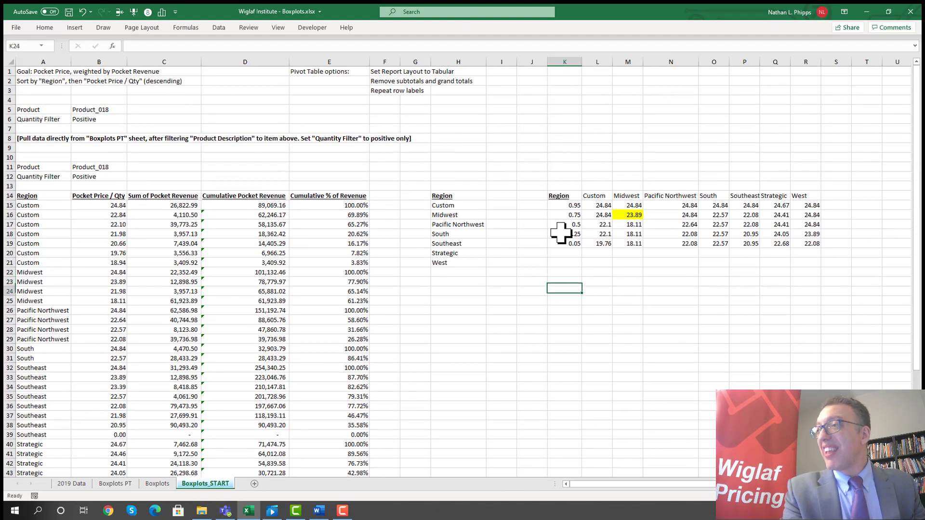
{"action": "key", "text": "Up"}
{"action": "key", "text": "Up"}
{"action": "key", "text": "Up"}
{"action": "key", "text": "Up"}
{"action": "key", "text": "Up"}
{"action": "key", "text": "Up"}
{"action": "key", "text": "Up"}
{"action": "key", "text": "Up"}
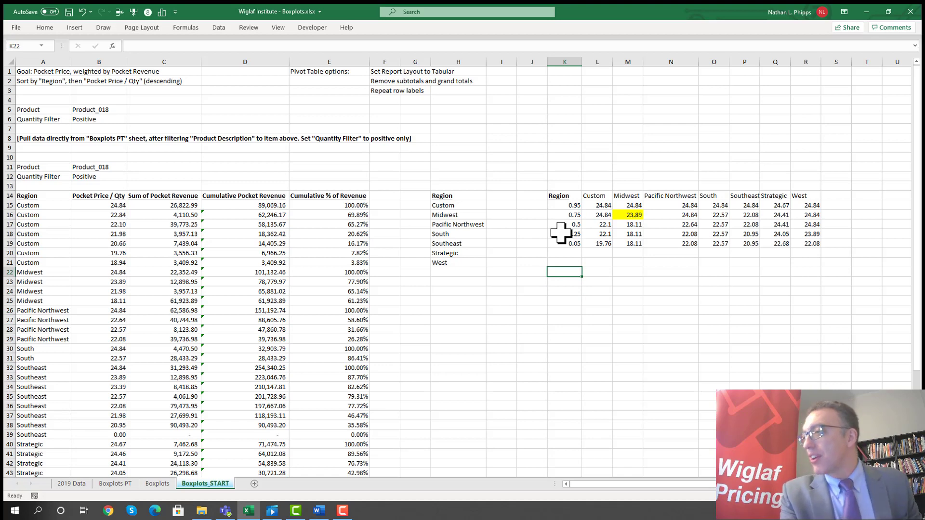
{"action": "key", "text": "Down"}
{"action": "key", "text": "End"}
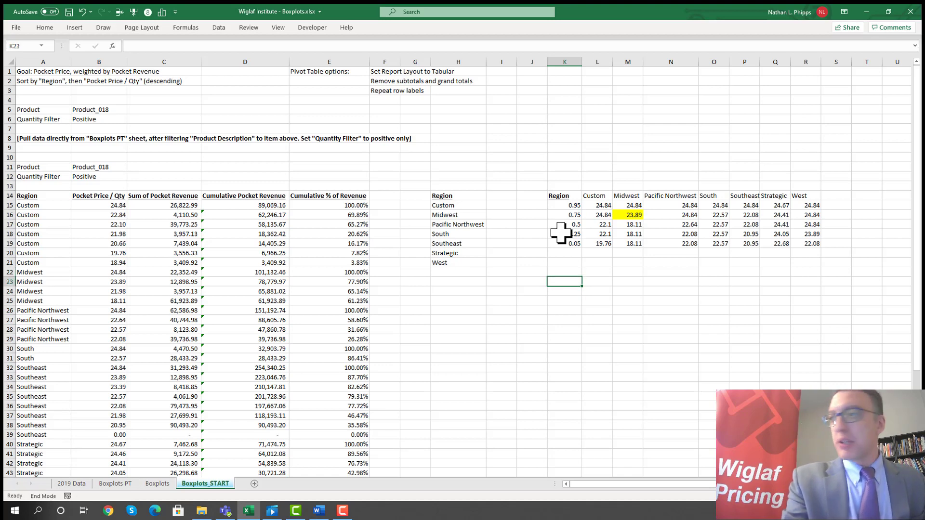
{"action": "type", "text": "="}
{"action": "key", "text": "Up"}
{"action": "key", "text": "Up"}
{"action": "key", "text": "Up"}
{"action": "key", "text": "Up"}
{"action": "key", "text": "Up"}
{"action": "key", "text": "Up"}
{"action": "key", "text": "Up"}
{"action": "key", "text": "Up"}
{"action": "key", "text": "Up"}
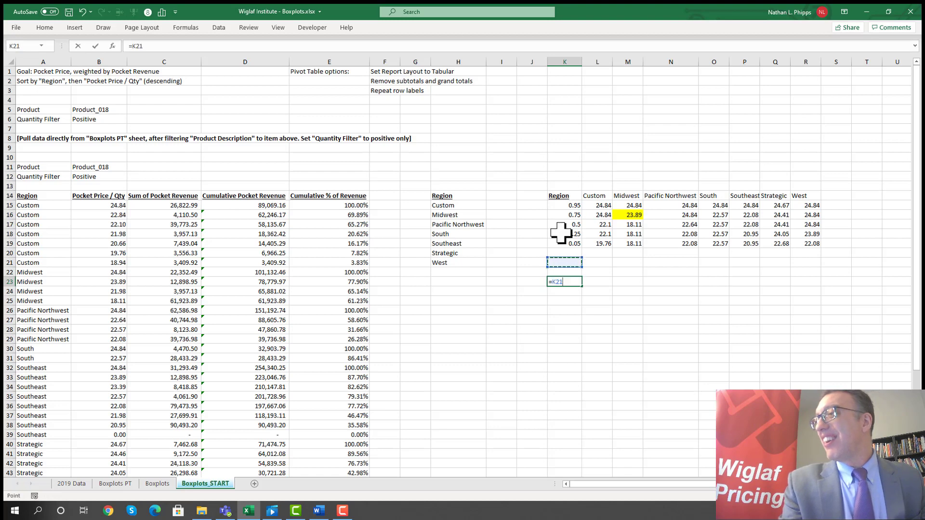
{"action": "key", "text": "Return"}
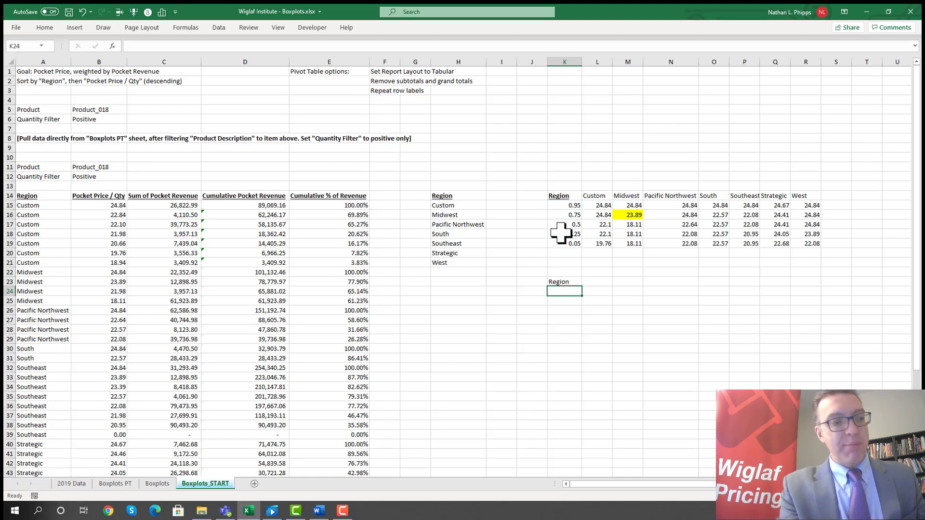
- Copy the header reference across L23:R23 for the seven regions and underline the Region header in K23
{"action": "key", "text": "Up"}
{"action": "key", "text": "ctrl+c"}
{"action": "key", "text": "Right"}
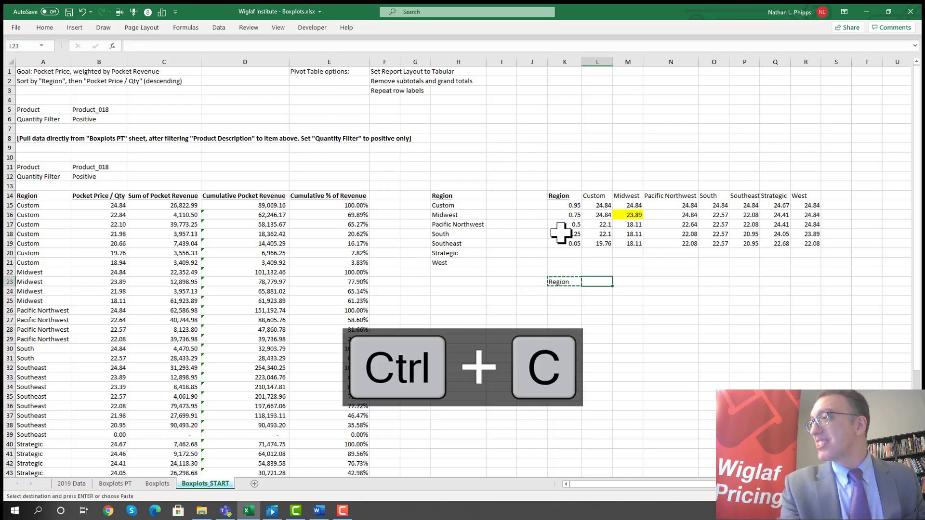
{"action": "key", "text": "shift+Right"}
{"action": "key", "text": "shift+Right"}
{"action": "key", "text": "shift+Right"}
{"action": "key", "text": "shift+Right"}
{"action": "key", "text": "shift+Right"}
{"action": "key", "text": "shift+Right"}
{"action": "key", "text": "ctrl+v"}
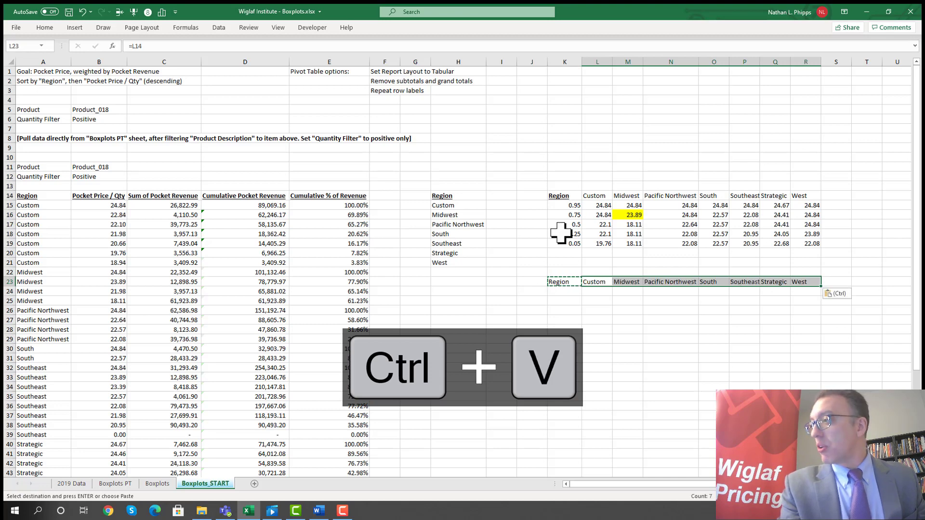
{"action": "key", "text": "Left"}
{"action": "key", "text": "ctrl+u"}
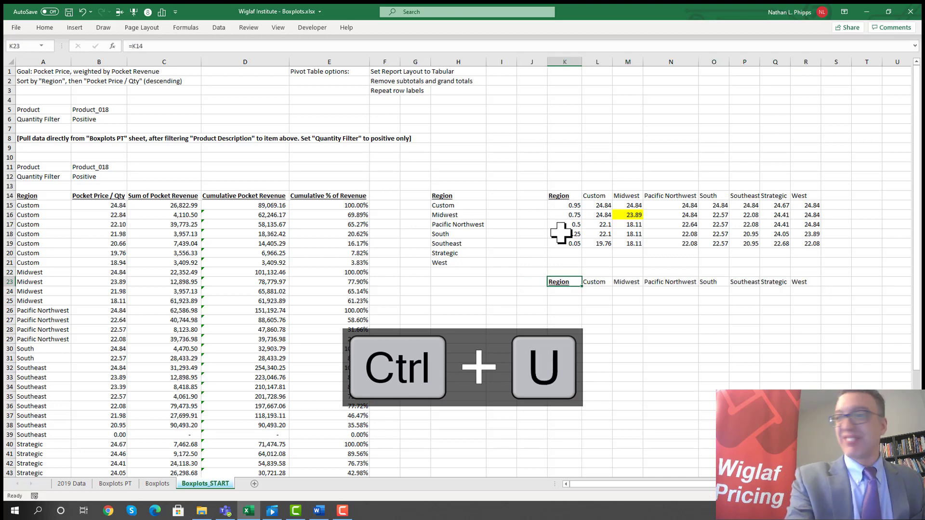
- Enter the row labels Bottom, 25% to 50% and 50% to 75% in K24:K26
{"action": "key", "text": "Down"}
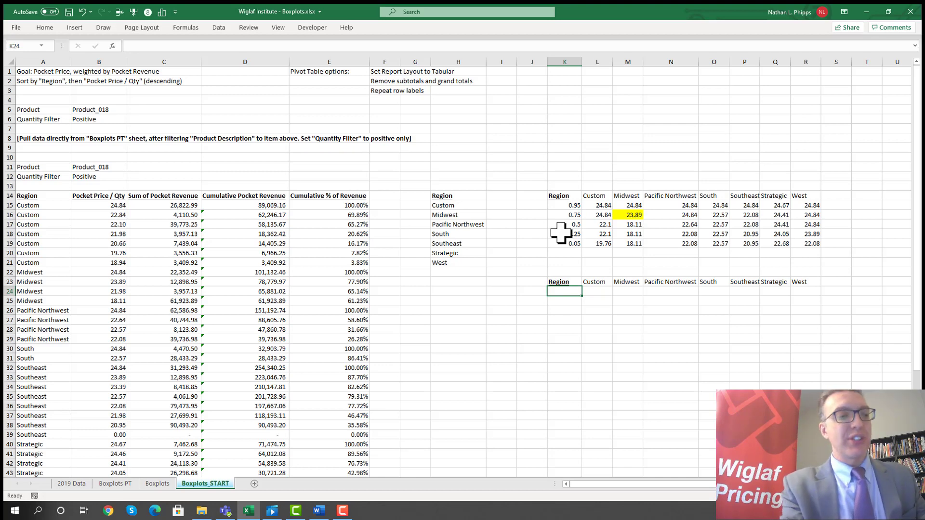
{"action": "type", "text": "Bottom"}
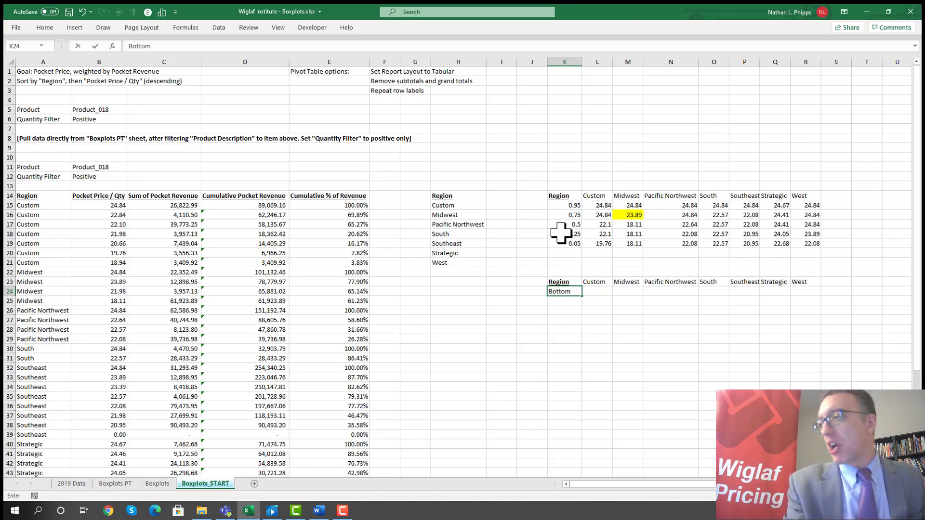
{"action": "key", "text": "Return"}
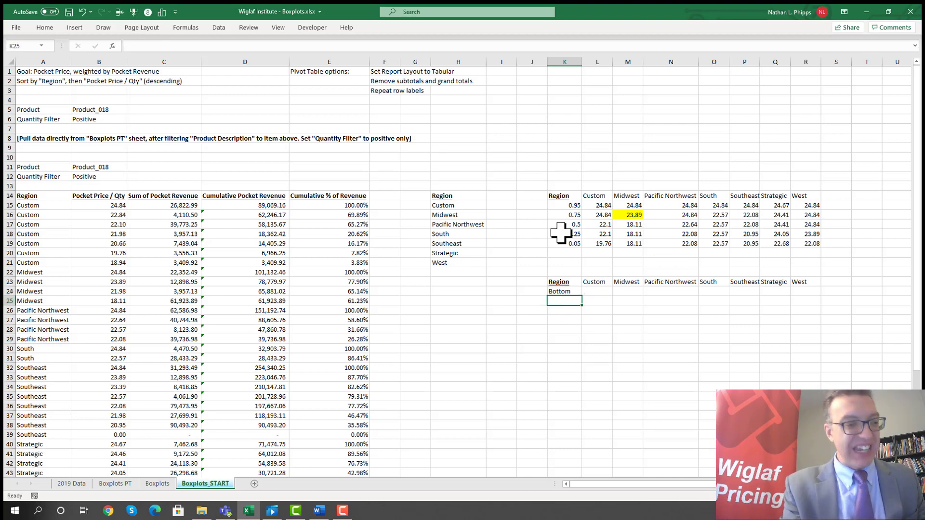
{"action": "key", "text": "Up"}
{"action": "key", "text": "Down"}
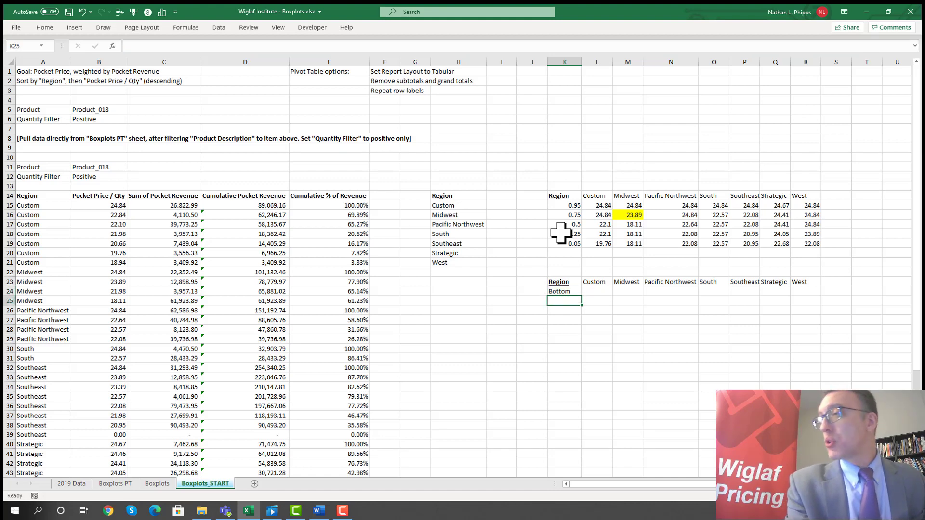
{"action": "type", "text": "2"}
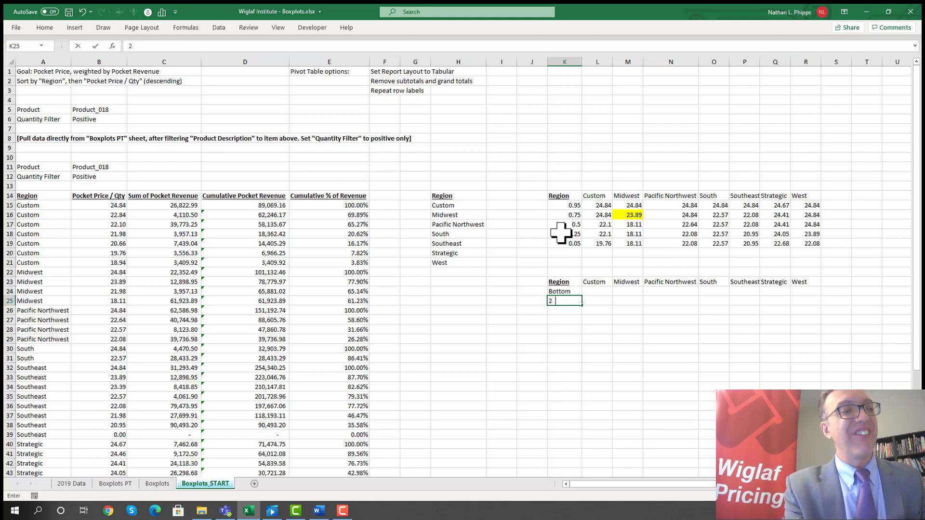
{"action": "type", "text": "5% t"}
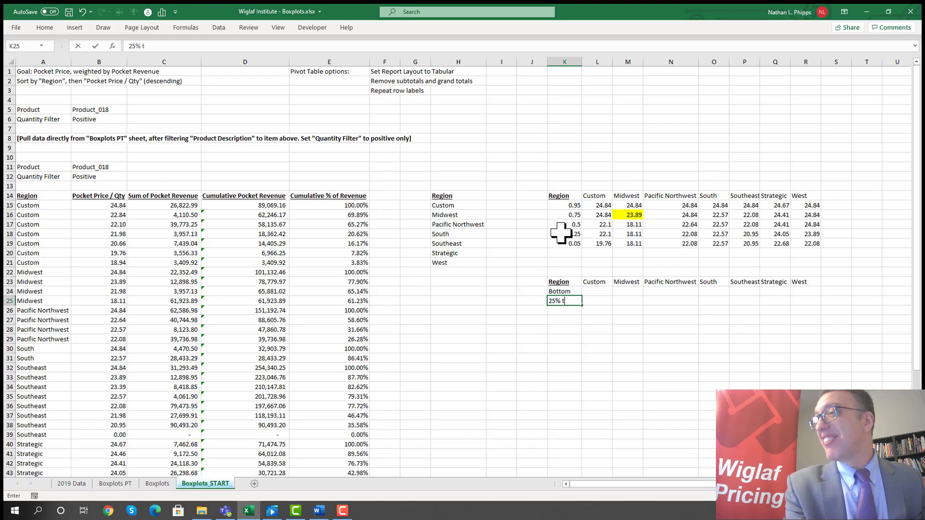
{"action": "type", "text": "o"}
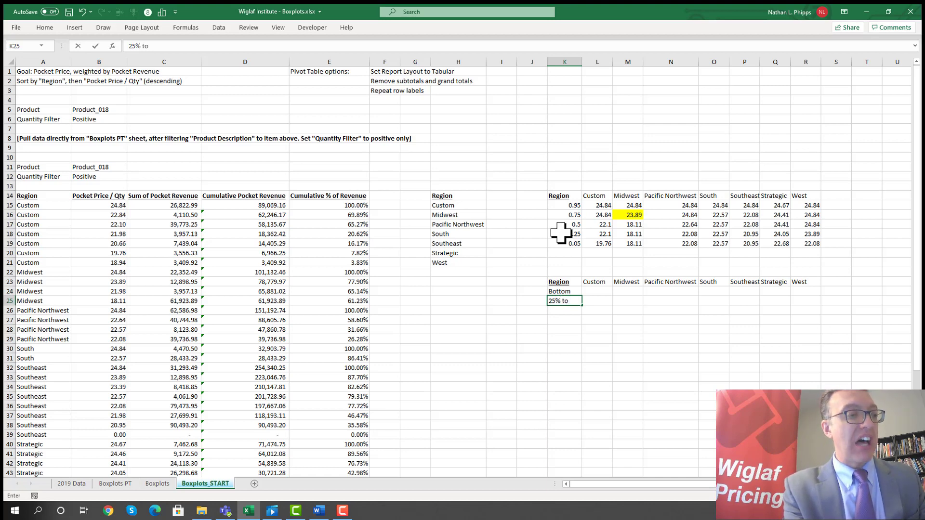
{"action": "type", "text": " 50%"}
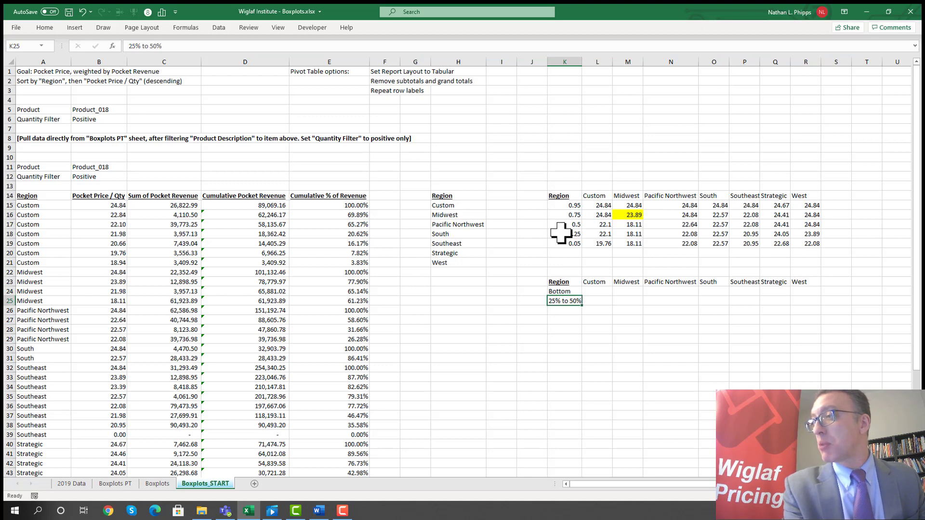
{"action": "key", "text": "Return"}
{"action": "type", "text": "50% to "}
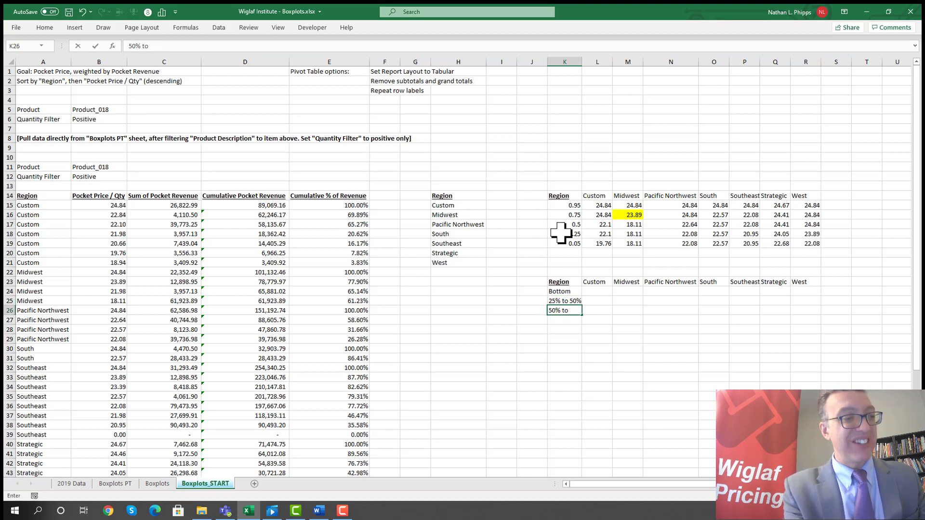
{"action": "type", "text": "75%"}
{"action": "key", "text": "Return"}
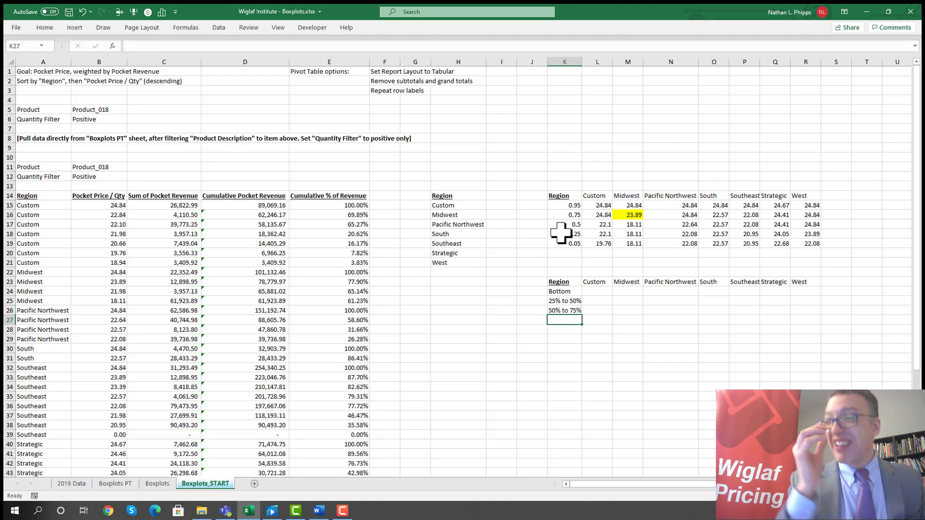
- Enter the row labels Median, Bottom Err and Top Err in K27:K29
{"action": "type", "text": "Median"}
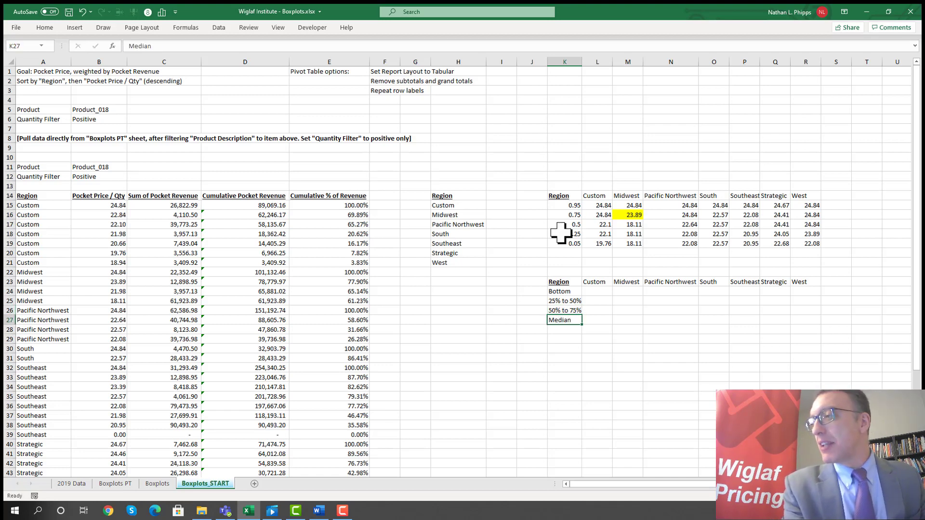
{"action": "key", "text": "Return"}
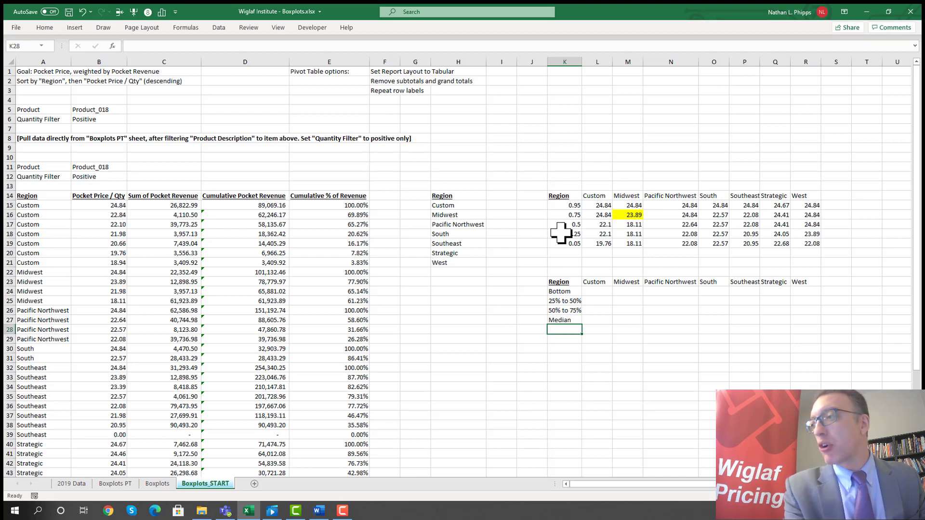
{"action": "type", "text": "Bottom"}
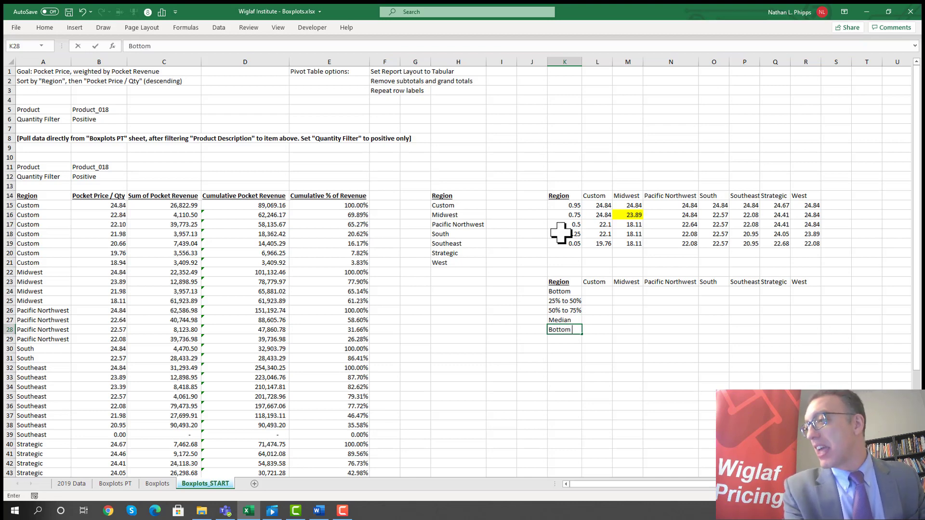
{"action": "type", "text": " Err"}
{"action": "key", "text": "Return"}
{"action": "type", "text": "Top T"}
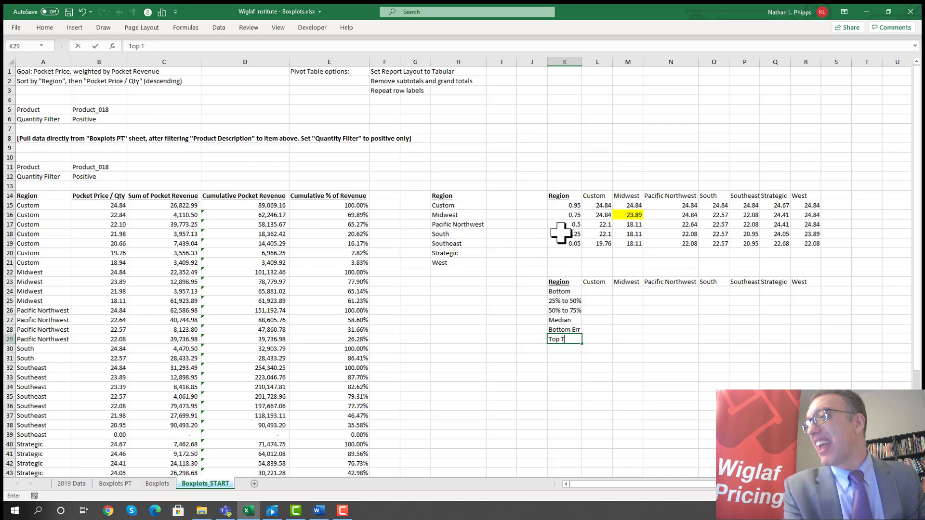
{"action": "key", "text": "BackSpace"}
{"action": "type", "text": "Err"}
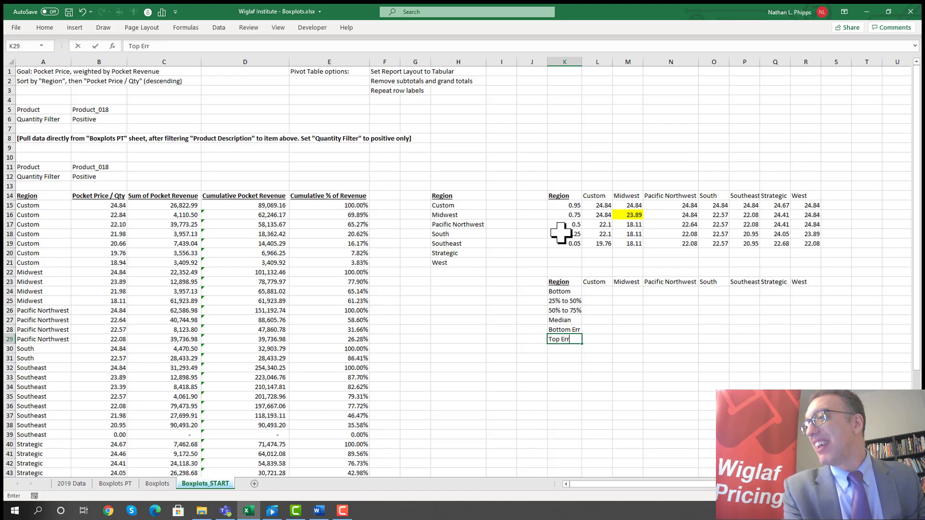
{"action": "key", "text": "Return"}
- In L24, set the Bottom value for Custom to reference its 0.25 percentile price with =L18
{"action": "key", "text": "Up"}
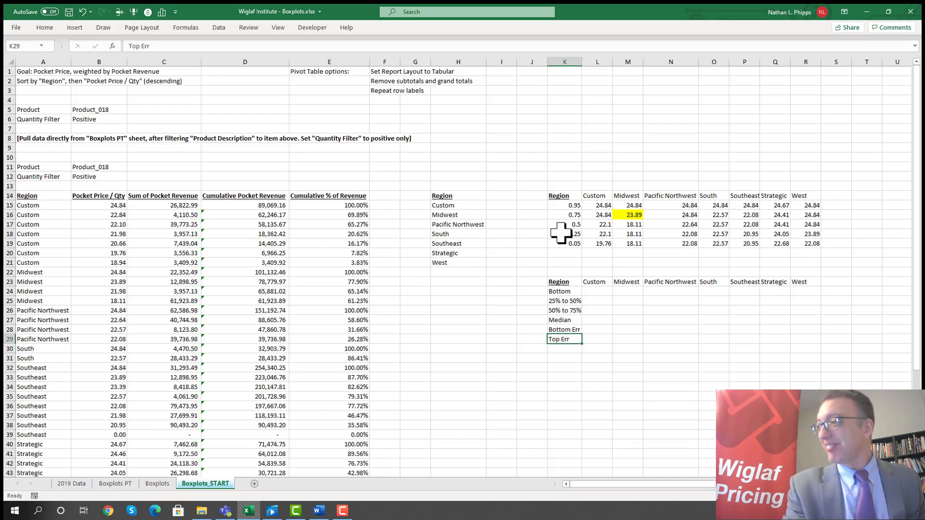
{"action": "key", "text": "Up"}
{"action": "key", "text": "Up"}
{"action": "key", "text": "Up"}
{"action": "key", "text": "Up"}
{"action": "key", "text": "Up"}
{"action": "key", "text": "Right"}
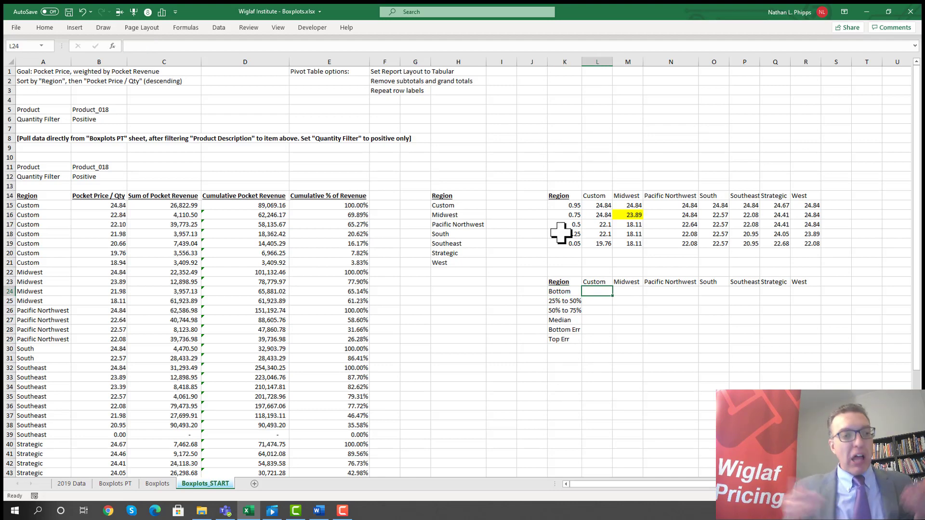
{"action": "type", "text": "="}
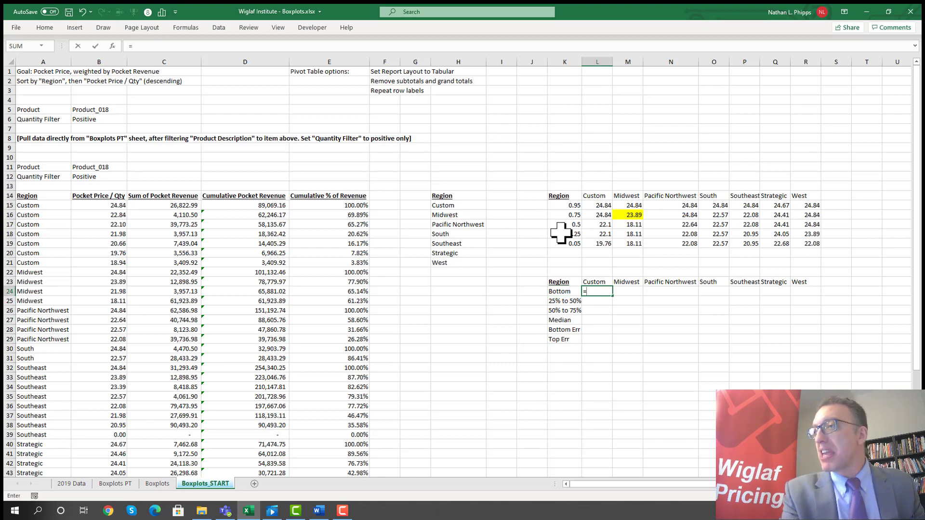
{"action": "key", "text": "Up"}
{"action": "key", "text": "Up"}
{"action": "key", "text": "Up"}
{"action": "key", "text": "Up"}
{"action": "key", "text": "Up"}
{"action": "key", "text": "Up"}
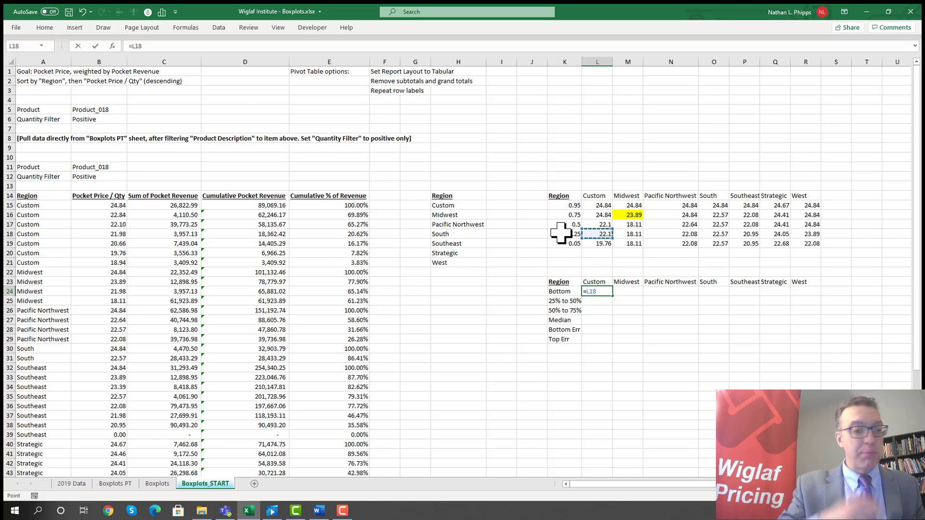
{"action": "key", "text": "Return"}
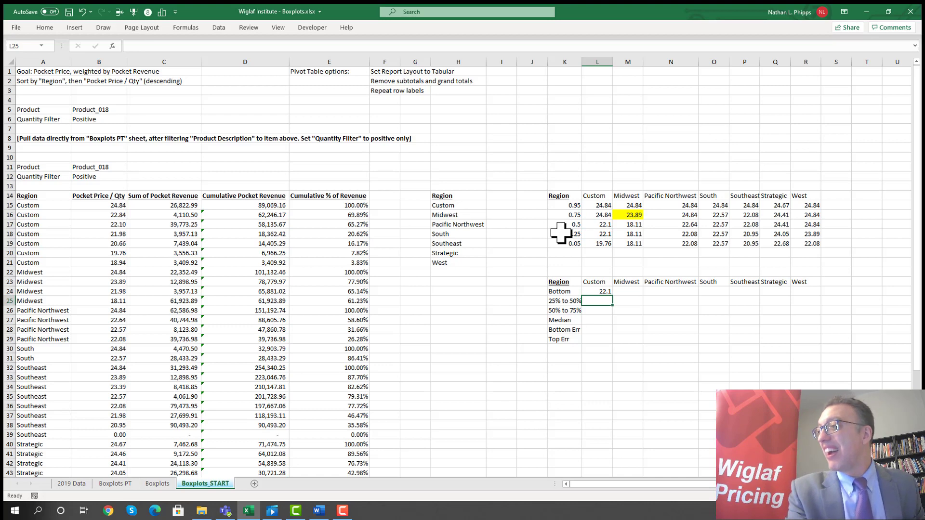
{"action": "key", "text": "Up"}
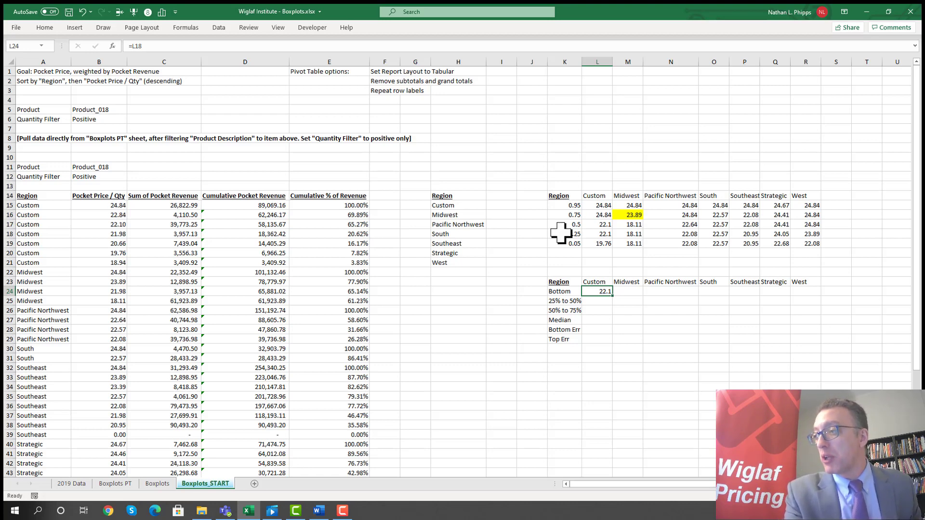
{"action": "key", "text": "Down"}
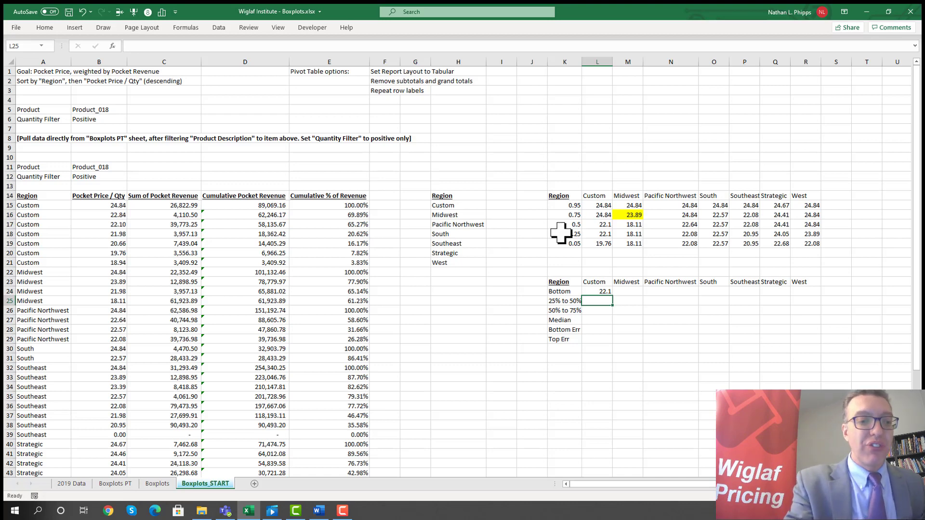
{"action": "type", "text": "="}
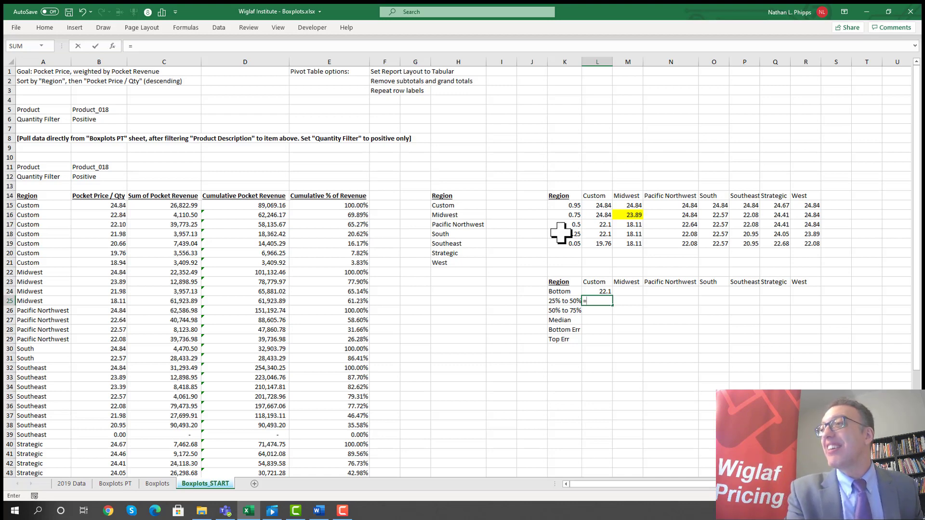
{"action": "key", "text": "Up"}
{"action": "key", "text": "Up"}
{"action": "key", "text": "Up"}
{"action": "key", "text": "Up"}
{"action": "key", "text": "Up"}
{"action": "key", "text": "Up"}
{"action": "key", "text": "Up"}
{"action": "key", "text": "Up"}
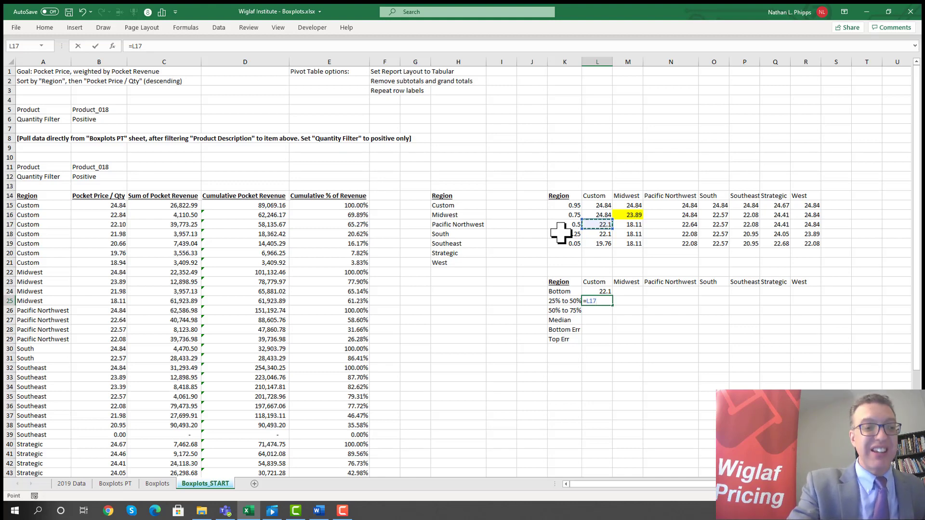
{"action": "type", "text": "-"}
{"action": "key", "text": "Page_Up"}
{"action": "key", "text": "Page_Down"}
{"action": "key", "text": "Page_Down"}
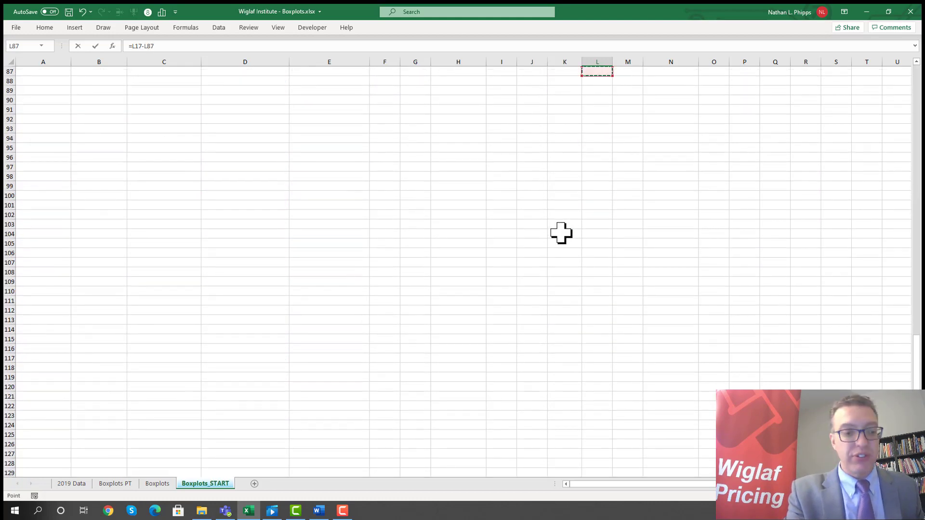
{"action": "key", "text": "Page_Up"}
{"action": "key", "text": "Page_Up"}
{"action": "key", "text": "Down"}
{"action": "key", "text": "Down"}
{"action": "key", "text": "Down"}
{"action": "key", "text": "Down"}
{"action": "key", "text": "Down"}
{"action": "key", "text": "Down"}
{"action": "key", "text": "Down"}
{"action": "key", "text": "Down"}
{"action": "key", "text": "Down"}
{"action": "key", "text": "Down"}
{"action": "key", "text": "Down"}
{"action": "key", "text": "Down"}
{"action": "key", "text": "Down"}
{"action": "key", "text": "Down"}
{"action": "key", "text": "Down"}
{"action": "key", "text": "Down"}
{"action": "key", "text": "Down"}
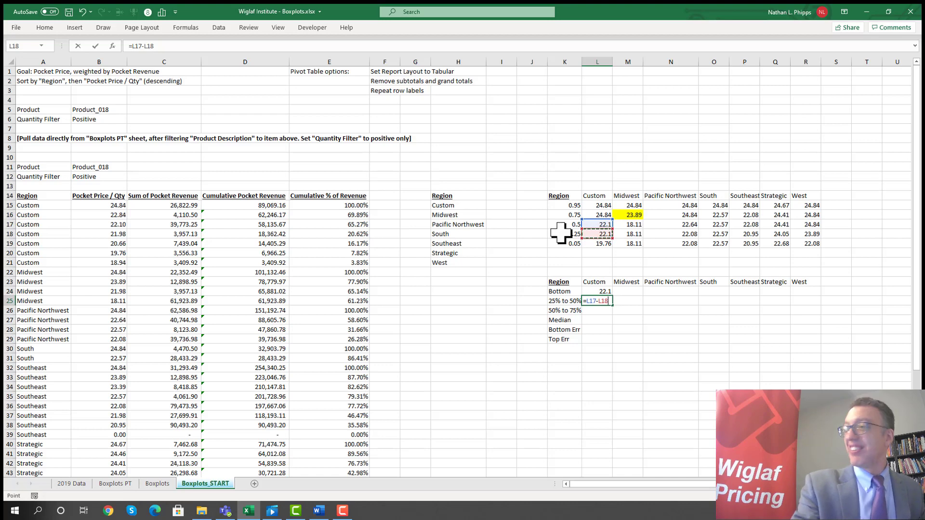
{"action": "key", "text": "Return"}
{"action": "key", "text": "Up"}
{"action": "key", "text": "F2"}
{"action": "key", "text": "shift+Home"}
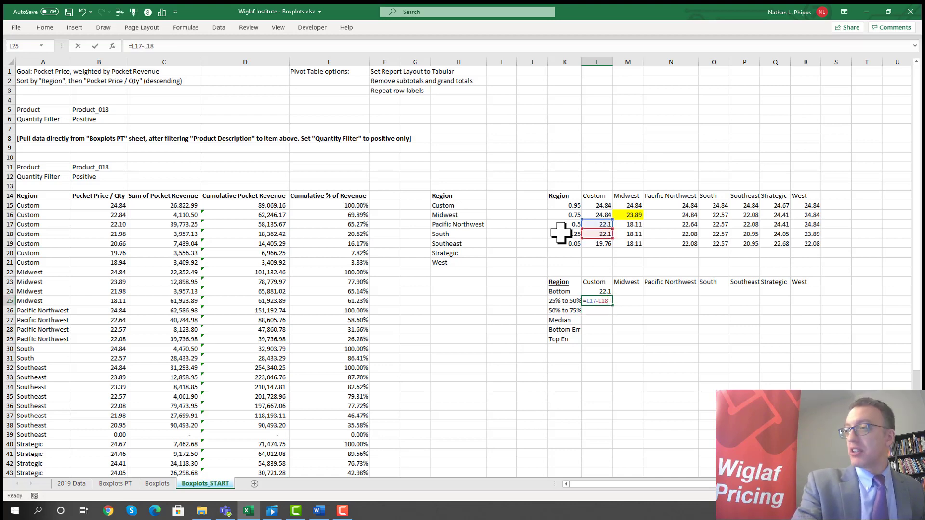
{"action": "key", "text": "BackSpace"}
{"action": "key", "text": "Return"}
{"action": "key", "text": "Up"}
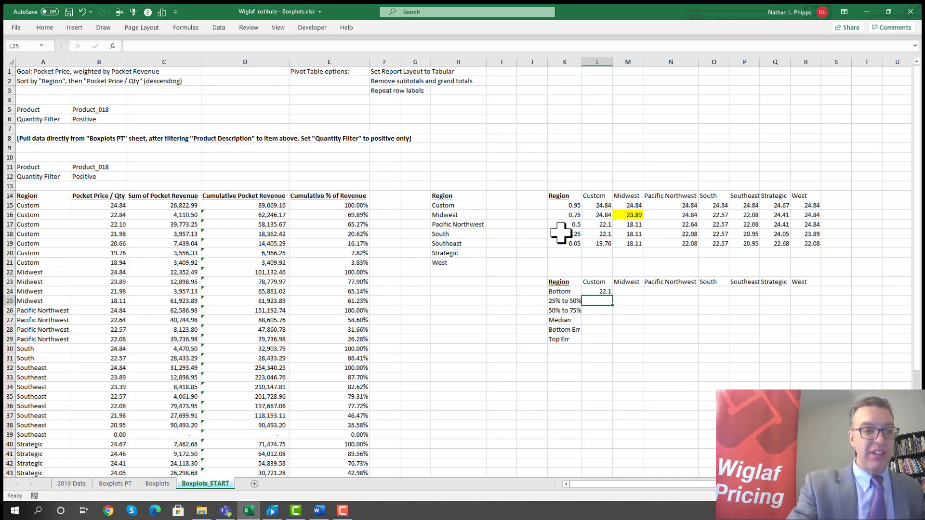
- In L25, calculate the 25% to 50% segment for Custom as its 0.5 price minus its 0.25 price with =L17-L18
{"action": "type", "text": "="}
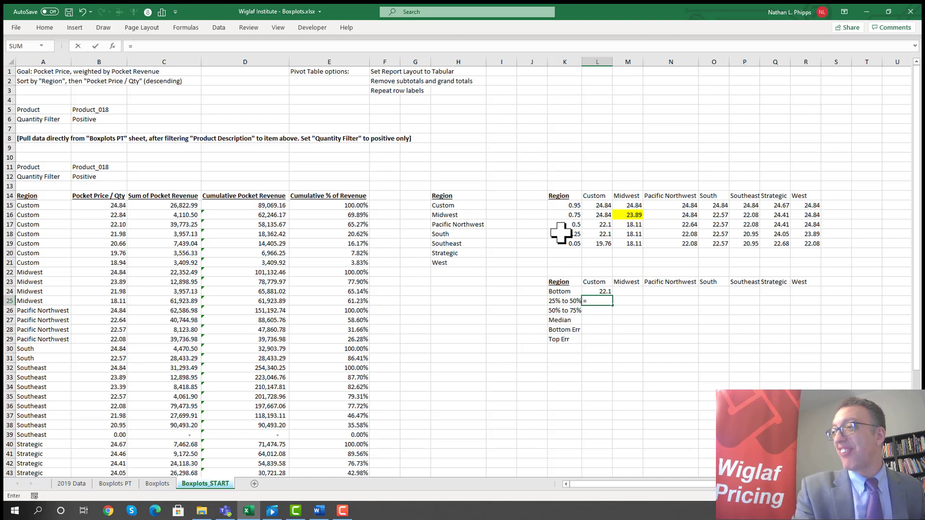
{"action": "key", "text": "Up"}
{"action": "key", "text": "Up"}
{"action": "key", "text": "Up"}
{"action": "key", "text": "Up"}
{"action": "key", "text": "Up"}
{"action": "key", "text": "Up"}
{"action": "key", "text": "Up"}
{"action": "key", "text": "Up"}
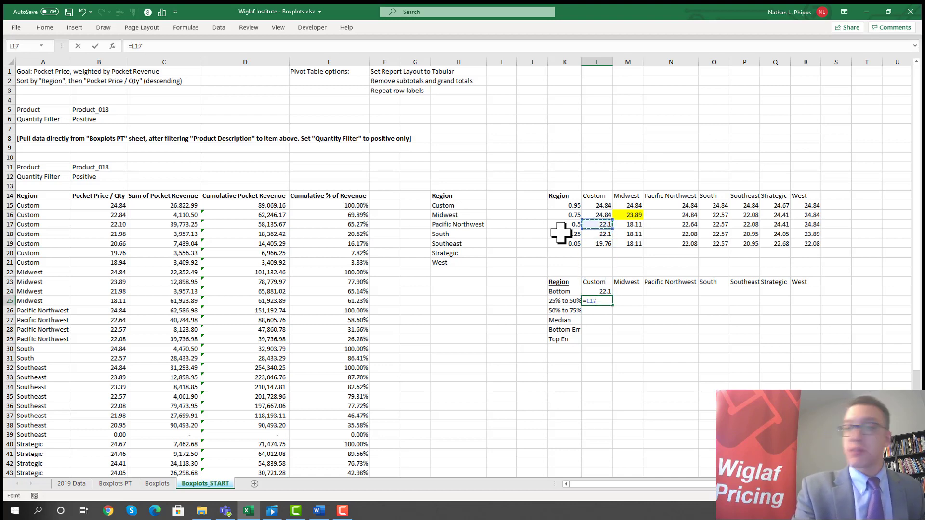
{"action": "type", "text": "-"}
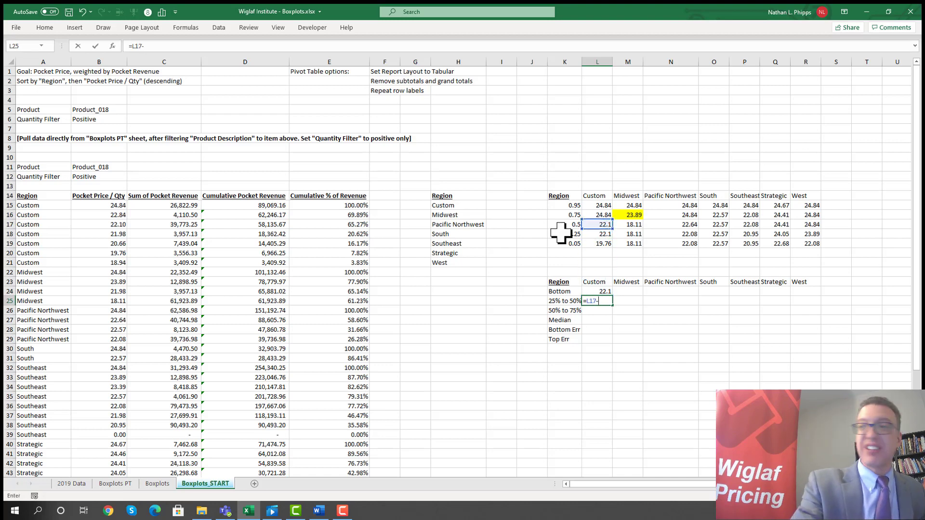
{"action": "left_click", "coordinate": [602, 234]}
{"action": "key", "text": "Return"}
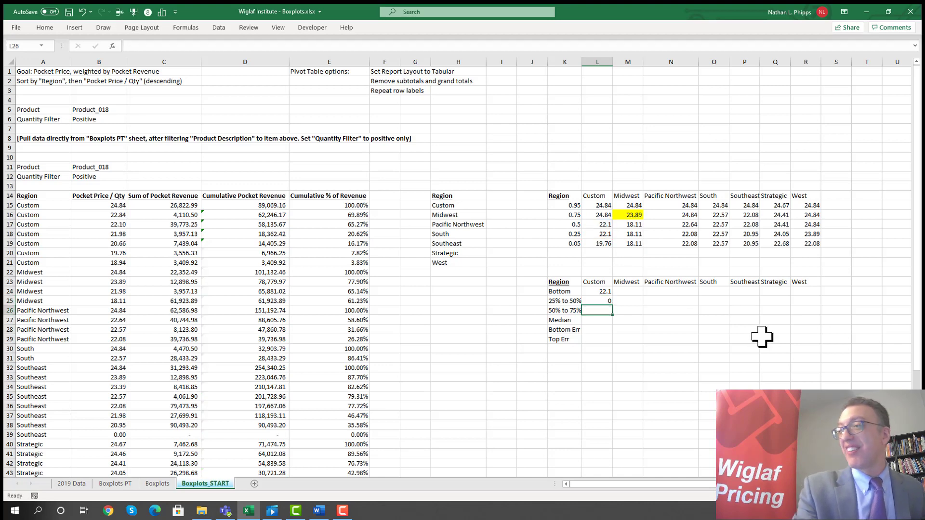
{"action": "key", "text": "Up"}
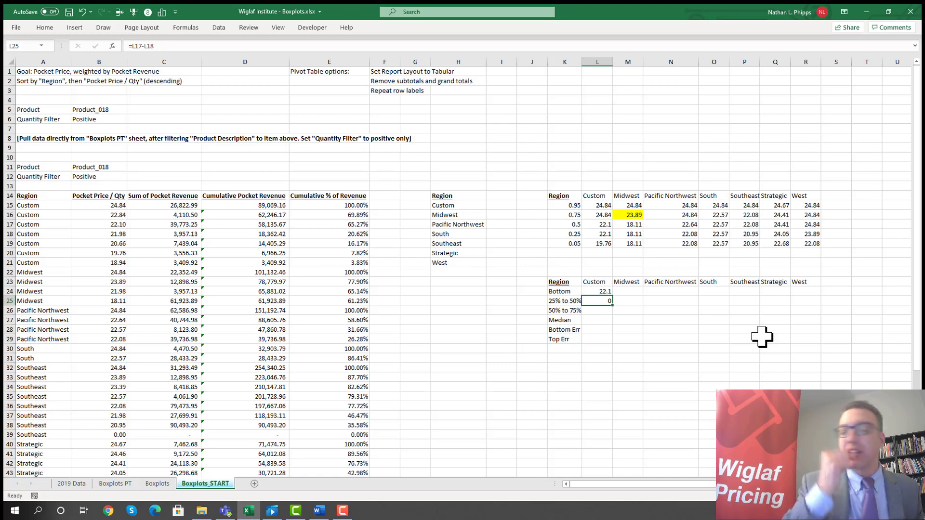
- In L26, calculate the 50% to 75% segment for Custom as its 0.75 price minus its 0.5 price with =L16-L17
{"action": "key", "text": "Down"}
{"action": "type", "text": "="}
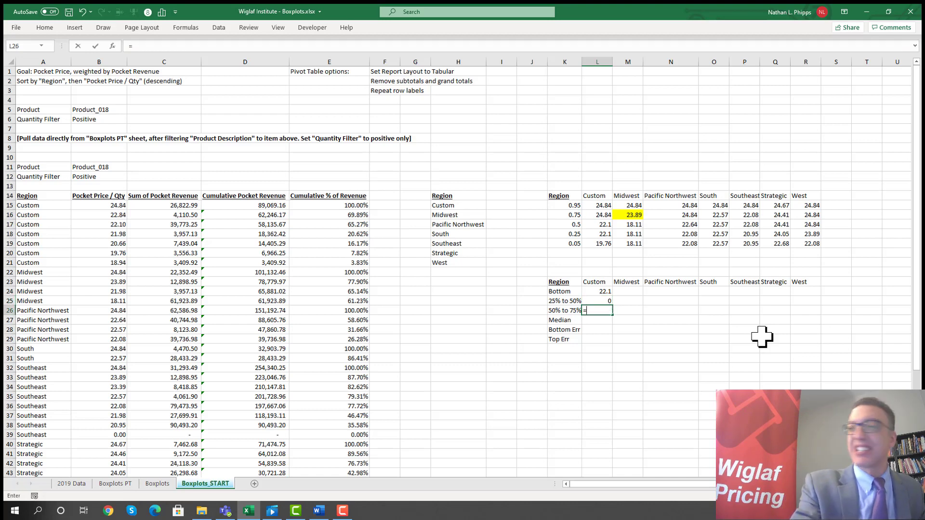
{"action": "key", "text": "Up"}
{"action": "key", "text": "Up"}
{"action": "key", "text": "Up"}
{"action": "key", "text": "Up"}
{"action": "key", "text": "Up"}
{"action": "key", "text": "Up"}
{"action": "key", "text": "Up"}
{"action": "key", "text": "Up"}
{"action": "key", "text": "Up"}
{"action": "key", "text": "Up"}
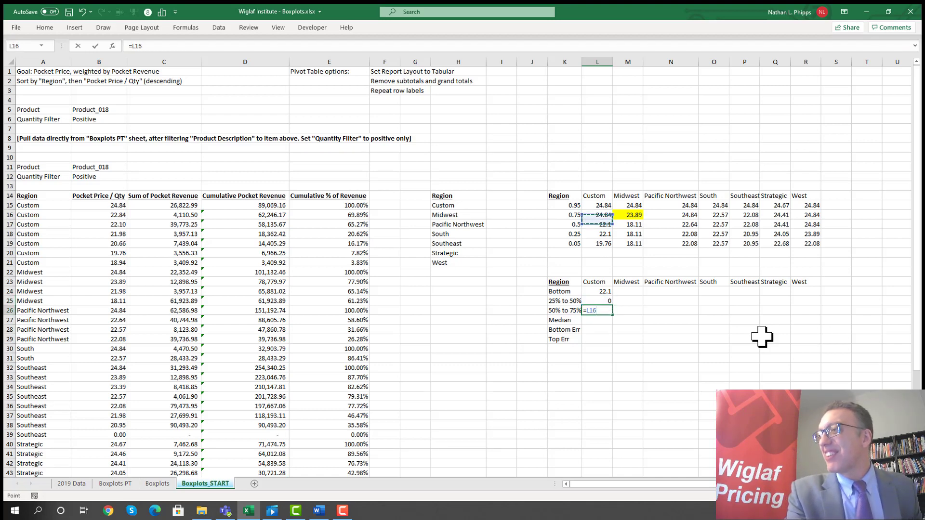
{"action": "type", "text": "-"}
{"action": "key", "text": "Up"}
{"action": "key", "text": "Up"}
{"action": "key", "text": "Up"}
{"action": "key", "text": "Up"}
{"action": "key", "text": "Up"}
{"action": "key", "text": "Up"}
{"action": "key", "text": "Up"}
{"action": "key", "text": "Up"}
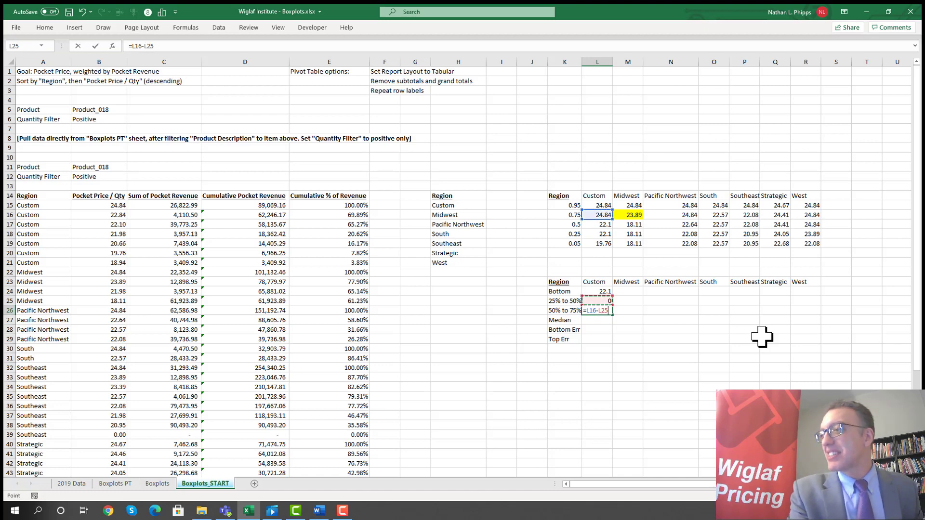
{"action": "key", "text": "Return"}
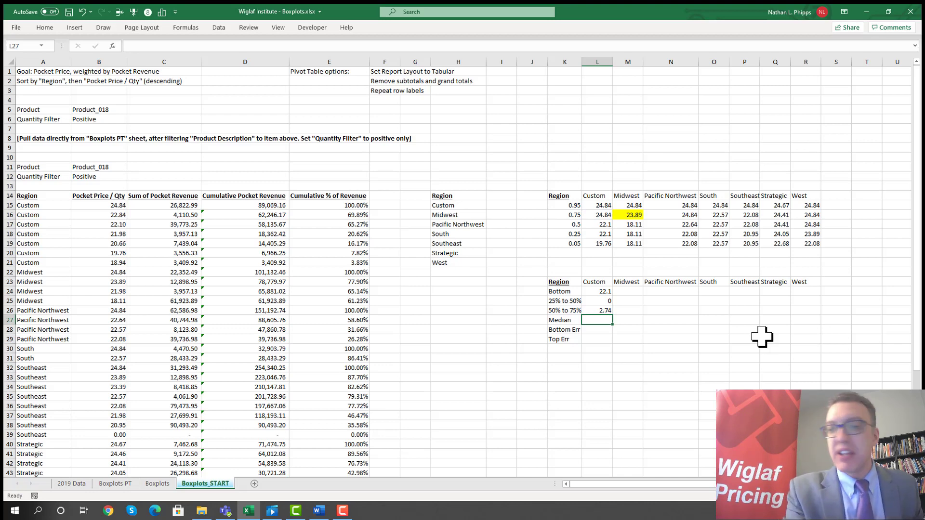
- In L27, set the Median for Custom to reference its 0.5 percentile price with =L17
{"action": "type", "text": "="}
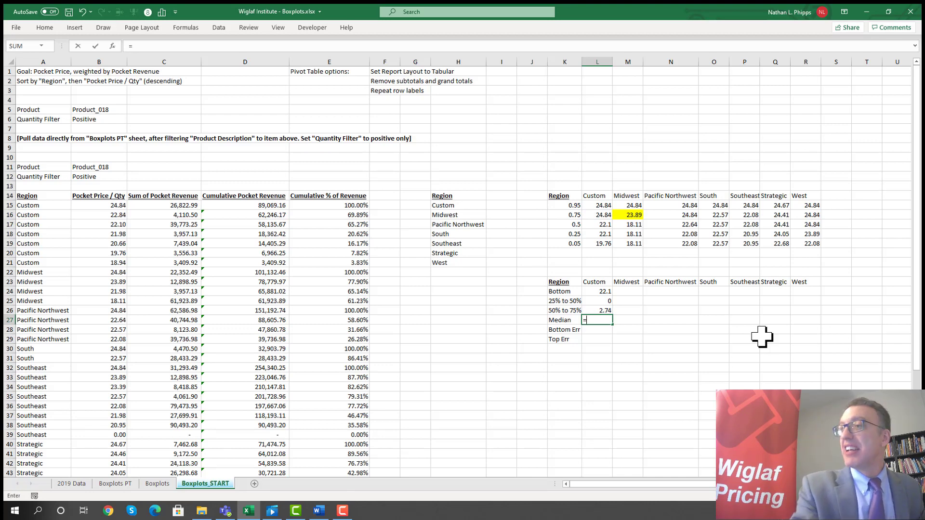
{"action": "key", "text": "Up"}
{"action": "key", "text": "Up"}
{"action": "key", "text": "Up"}
{"action": "key", "text": "Up"}
{"action": "key", "text": "Up"}
{"action": "key", "text": "Up"}
{"action": "key", "text": "Up"}
{"action": "key", "text": "Up"}
{"action": "key", "text": "Up"}
{"action": "key", "text": "Up"}
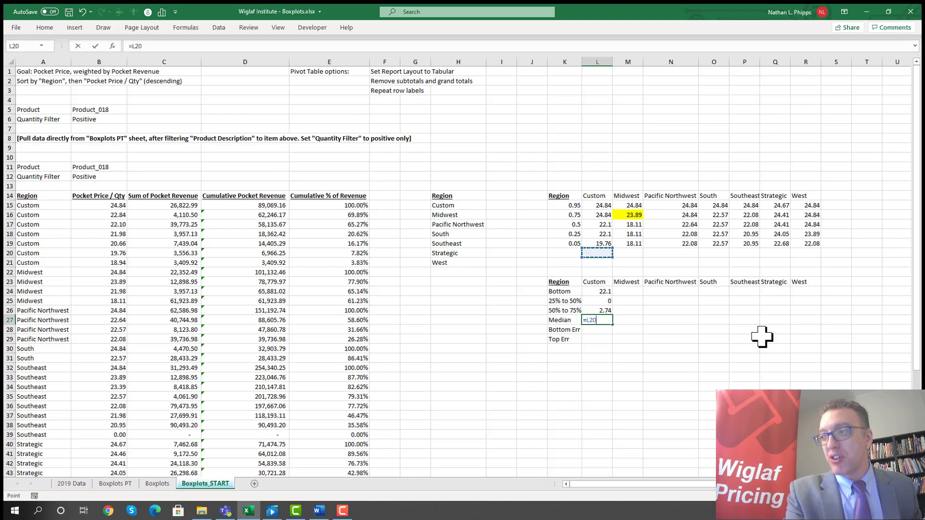
{"action": "key", "text": "Return"}
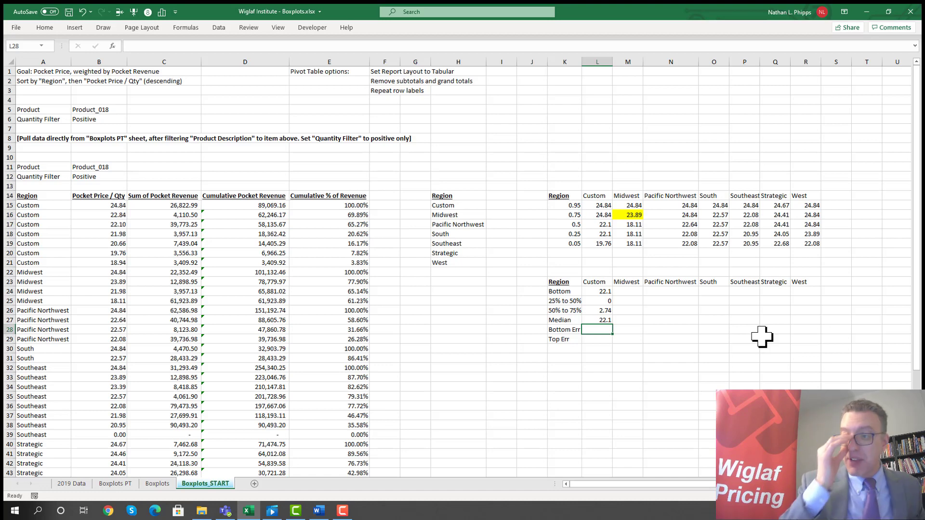
- In L28, calculate Bottom Err for Custom as its 0.25 price minus its 0.05 price with =L18-L19
{"action": "type", "text": "="}
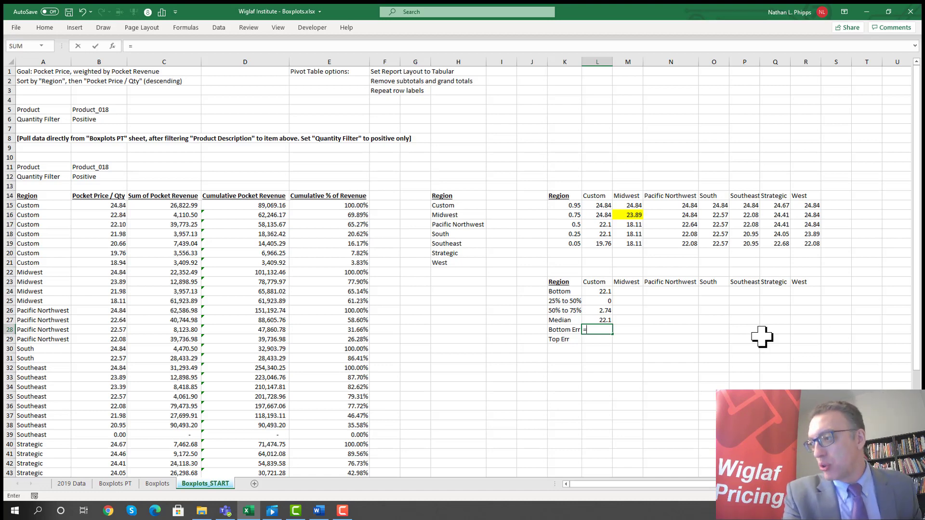
{"action": "key", "text": "Up"}
{"action": "key", "text": "Up"}
{"action": "key", "text": "Up"}
{"action": "key", "text": "Up"}
{"action": "key", "text": "Up"}
{"action": "key", "text": "Up"}
{"action": "key", "text": "Up"}
{"action": "key", "text": "Up"}
{"action": "key", "text": "Up"}
{"action": "key", "text": "Up"}
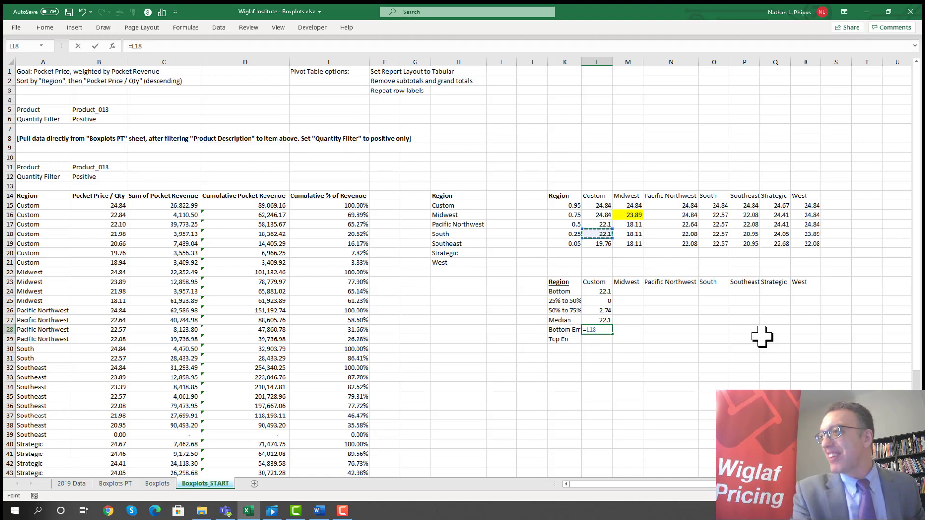
{"action": "key", "text": "Down"}
{"action": "key", "text": "Down"}
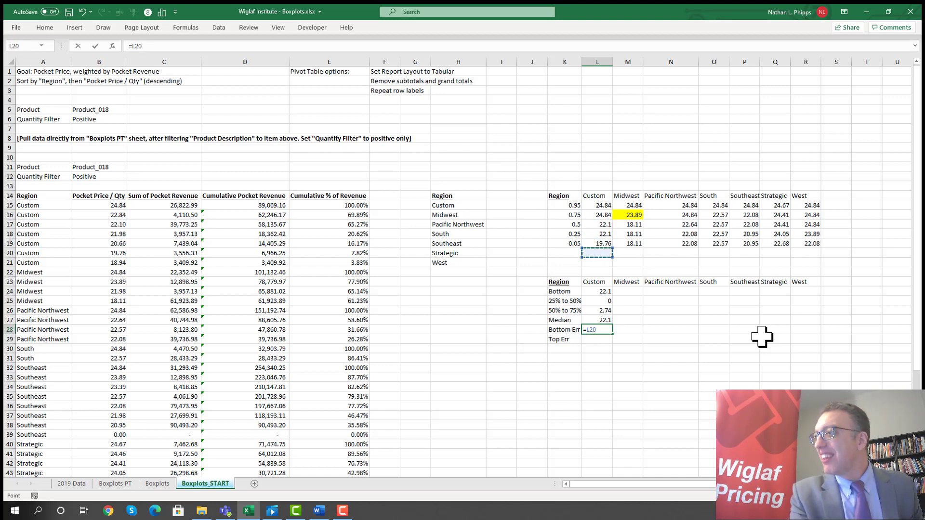
{"action": "key", "text": "Up"}
{"action": "key", "text": "Up"}
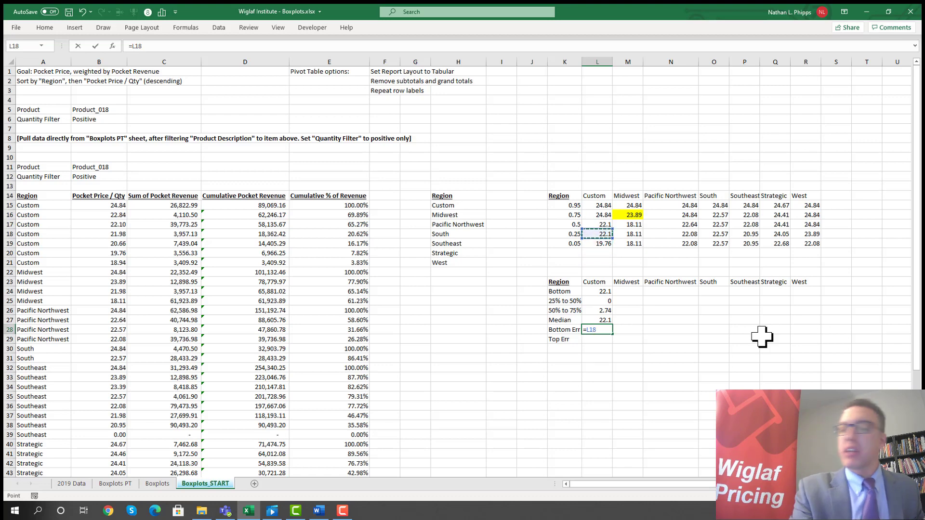
{"action": "type", "text": "-"}
{"action": "key", "text": "Up"}
{"action": "key", "text": "Up"}
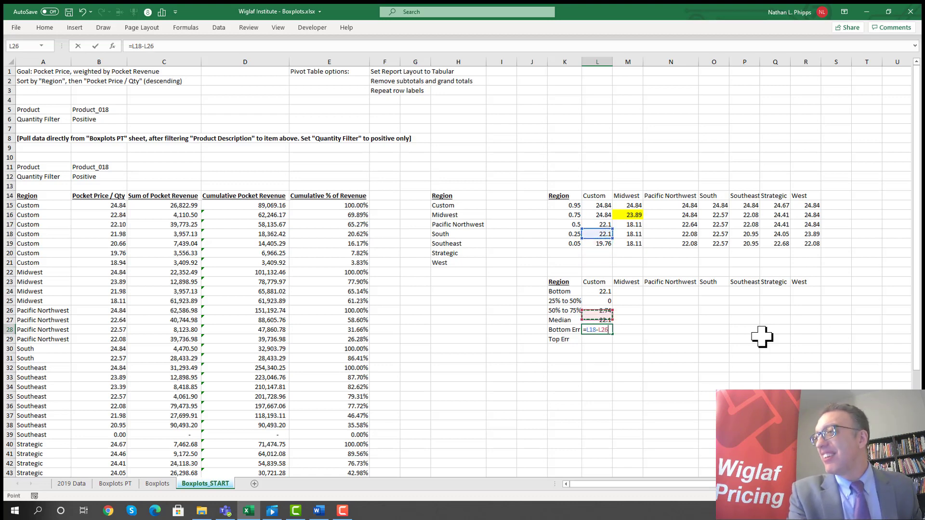
{"action": "key", "text": "Up"}
{"action": "key", "text": "Up"}
{"action": "key", "text": "Up"}
{"action": "key", "text": "Up"}
{"action": "key", "text": "Up"}
{"action": "key", "text": "Up"}
{"action": "key", "text": "Up"}
{"action": "key", "text": "Return"}
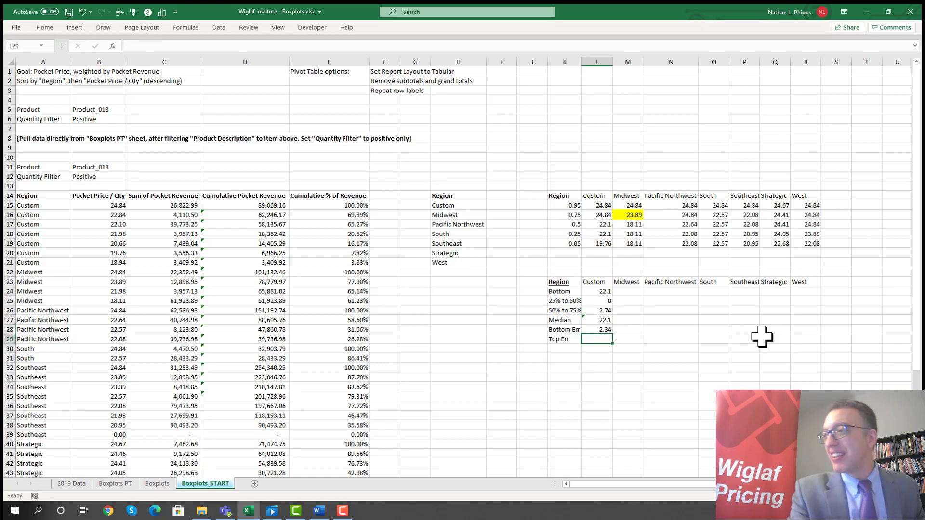
- In L29, calculate Top Err for Custom as its 0.95 price minus its 0.75 price with =L15-L16
{"action": "type", "text": "="}
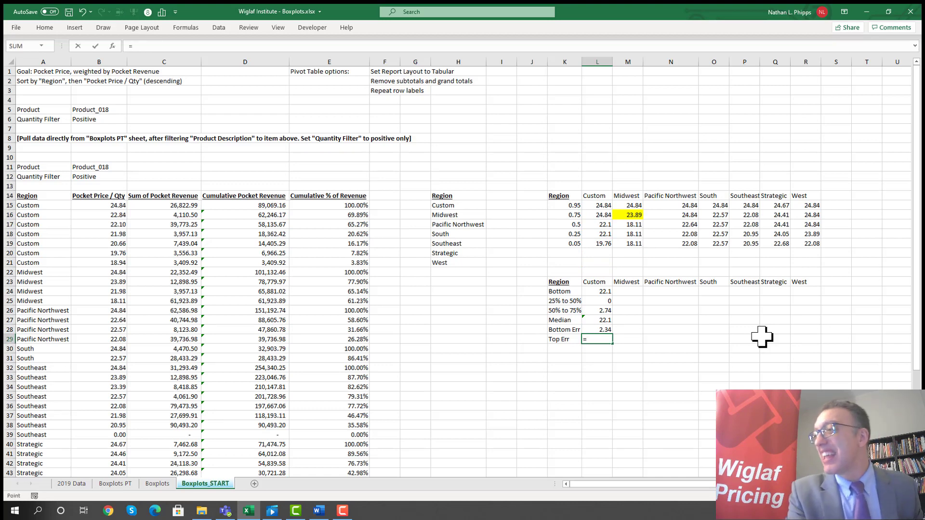
{"action": "key", "text": "Up"}
{"action": "key", "text": "Up"}
{"action": "key", "text": "Up"}
{"action": "key", "text": "Up"}
{"action": "key", "text": "Up"}
{"action": "key", "text": "Up"}
{"action": "key", "text": "Up"}
{"action": "key", "text": "Up"}
{"action": "key", "text": "Up"}
{"action": "key", "text": "Up"}
{"action": "key", "text": "Up"}
{"action": "key", "text": "Up"}
{"action": "key", "text": "Up"}
{"action": "key", "text": "Up"}
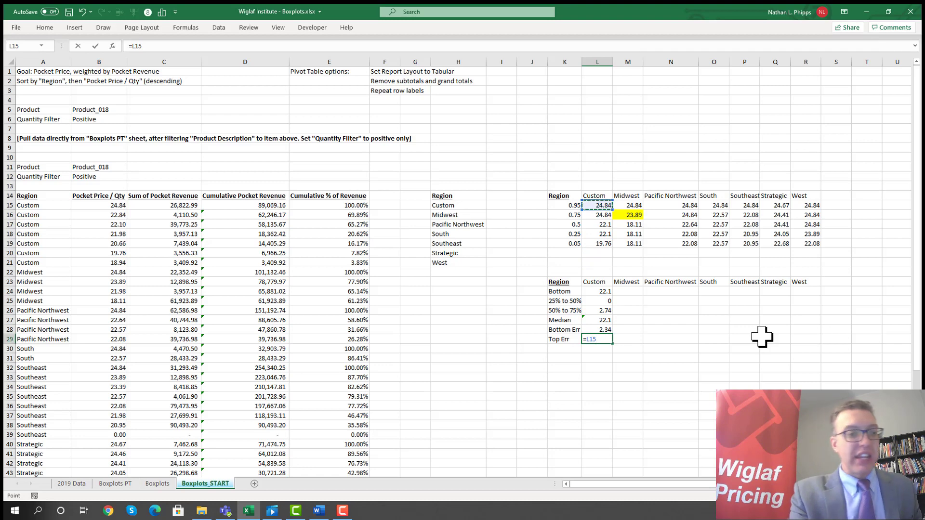
{"action": "type", "text": "-"}
{"action": "key", "text": "Up"}
{"action": "key", "text": "Up"}
{"action": "key", "text": "Up"}
{"action": "key", "text": "Up"}
{"action": "key", "text": "Up"}
{"action": "key", "text": "Up"}
{"action": "key", "text": "Up"}
{"action": "key", "text": "Up"}
{"action": "key", "text": "Up"}
{"action": "key", "text": "Up"}
{"action": "key", "text": "Up"}
{"action": "key", "text": "Up"}
{"action": "key", "text": "Up"}
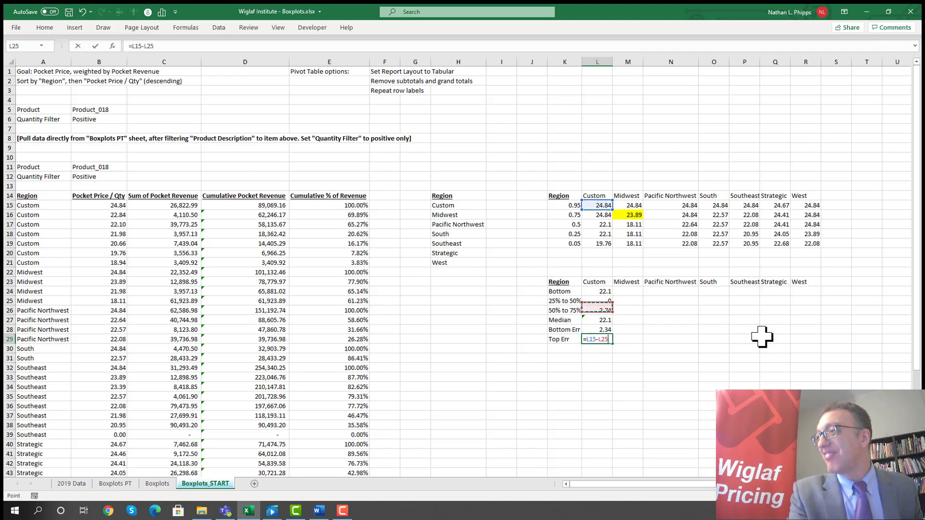
{"action": "key", "text": "Return"}
- Copy the six Custom formulas in L24:L29 and paste them across M24:R29 for the regions Midwest through West
{"action": "key", "text": "Up"}
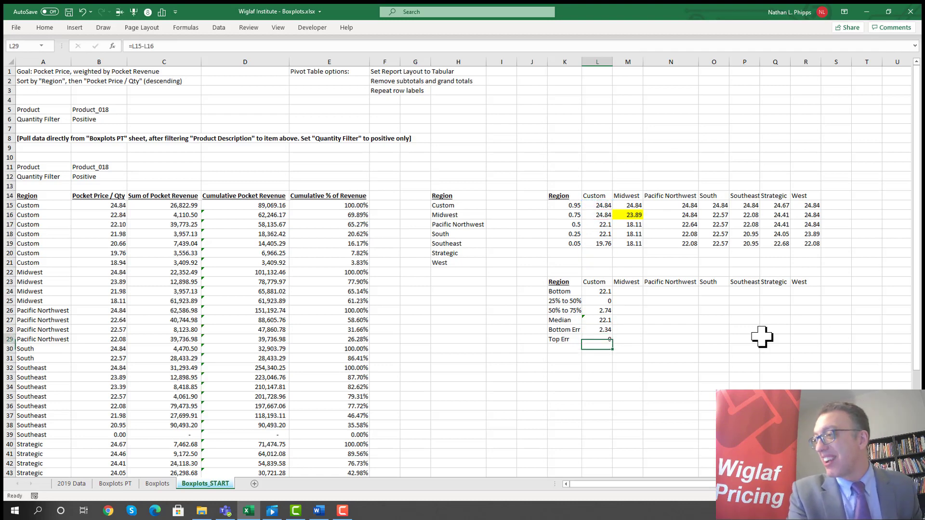
{"action": "key", "text": "shift+Up"}
{"action": "key", "text": "shift+Up"}
{"action": "key", "text": "shift+Up"}
{"action": "key", "text": "shift+Up"}
{"action": "key", "text": "shift+Up"}
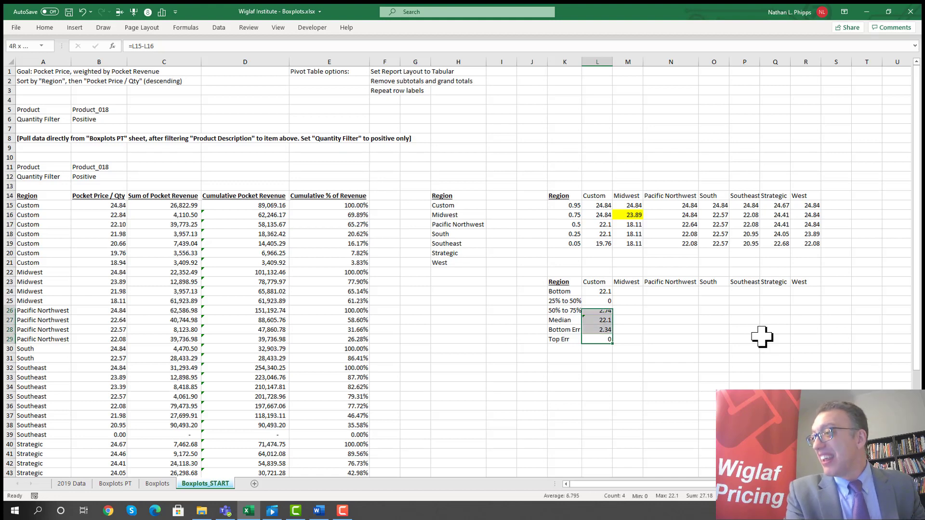
{"action": "key", "text": "ctrl+c"}
{"action": "key", "text": "Right"}
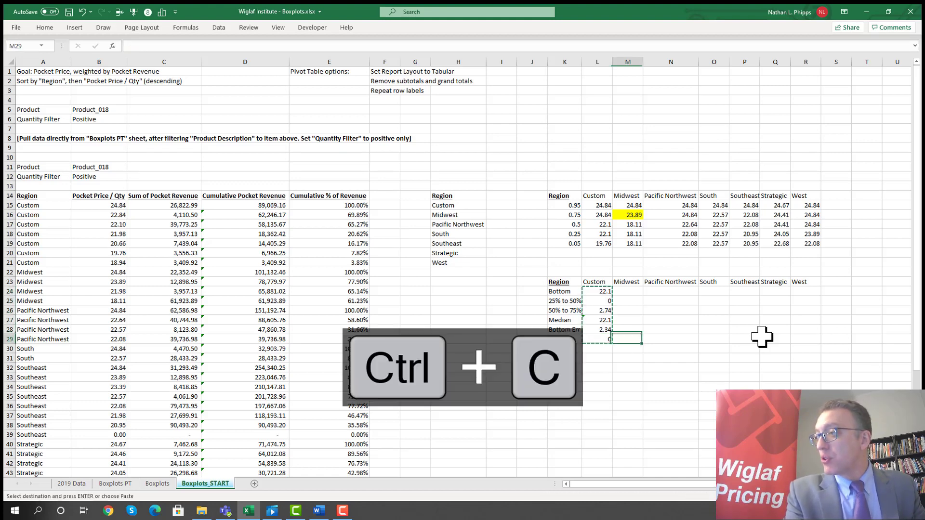
{"action": "key", "text": "shift+Up"}
{"action": "key", "text": "shift+Up"}
{"action": "key", "text": "shift+Up"}
{"action": "key", "text": "shift+Up"}
{"action": "key", "text": "shift+Up"}
{"action": "key", "text": "shift+Right"}
{"action": "key", "text": "shift+Right"}
{"action": "key", "text": "shift+Right"}
{"action": "key", "text": "shift+Right"}
{"action": "key", "text": "shift+Right"}
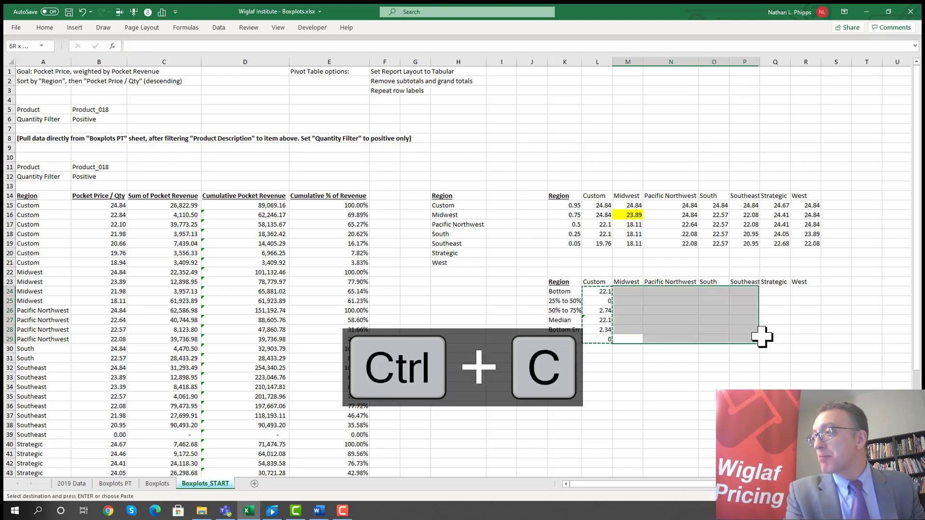
{"action": "key", "text": "ctrl+v"}
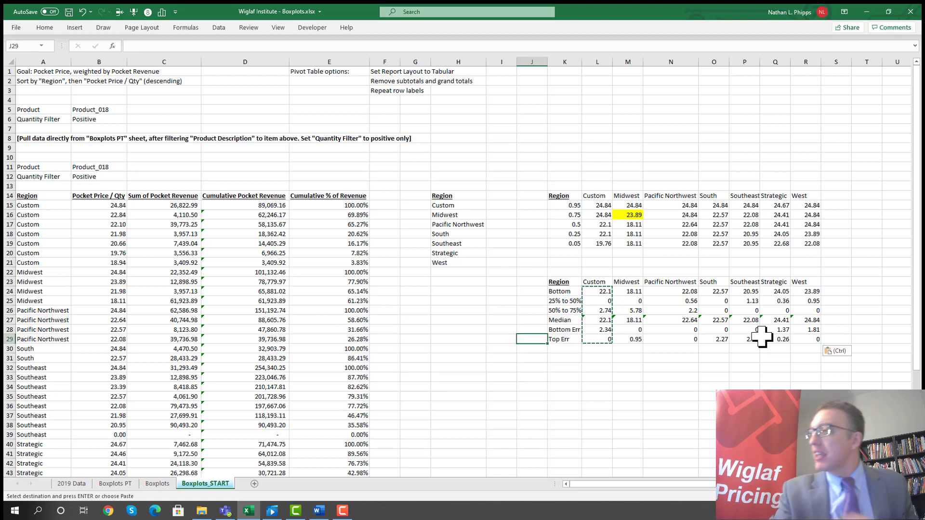
{"action": "left_click", "coordinate": [642, 361]}
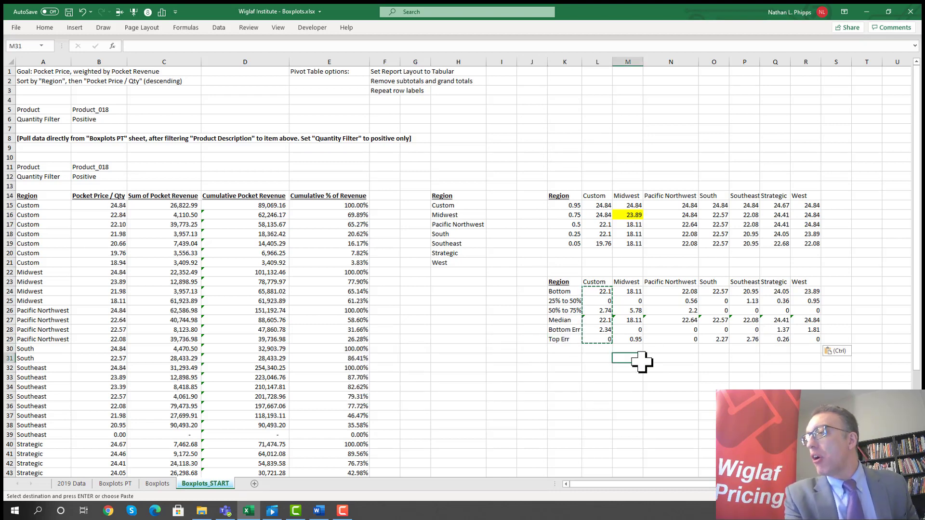